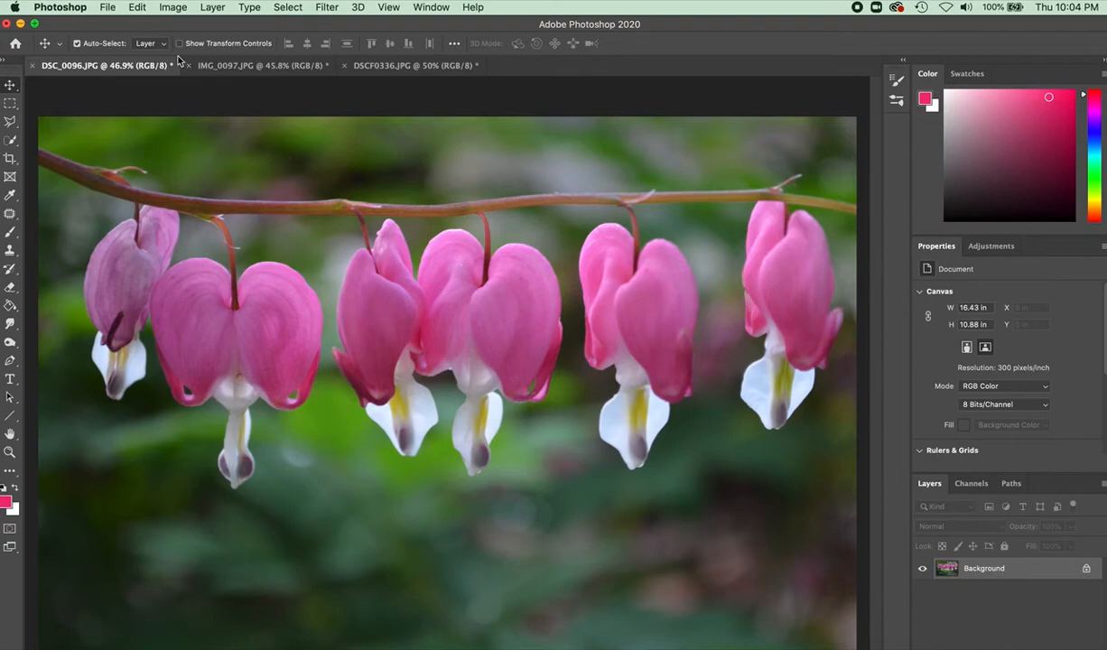
- Resize the flower photo to 9 inches wide at a resolution of 150 pixels per inch
left_click(173, 7)
left_click(229, 115)
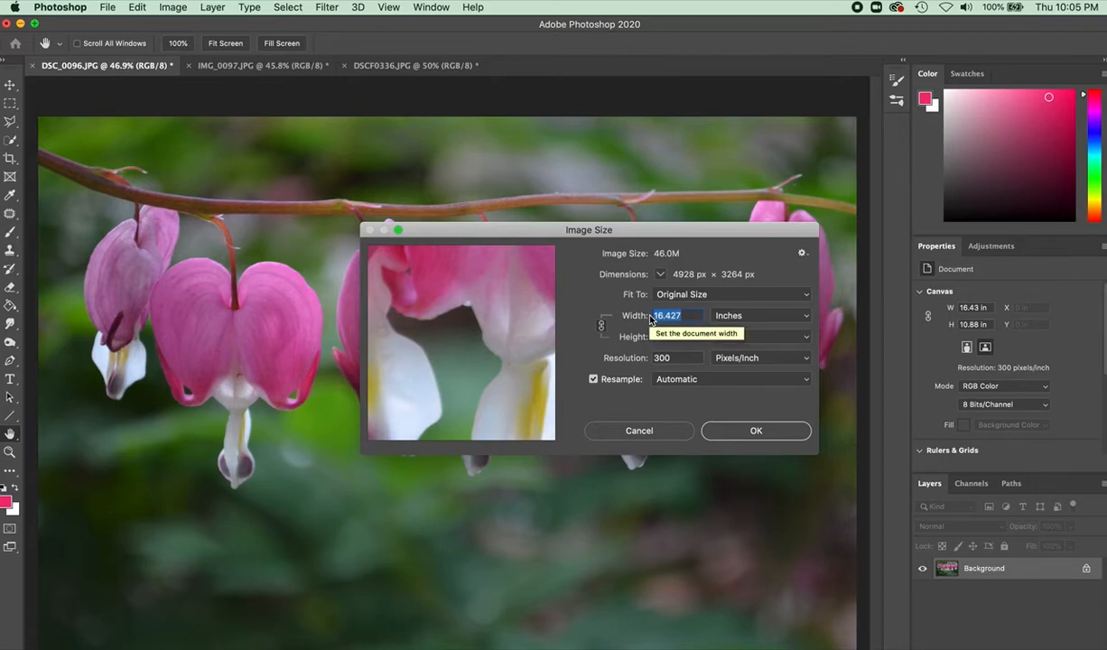
type("8")
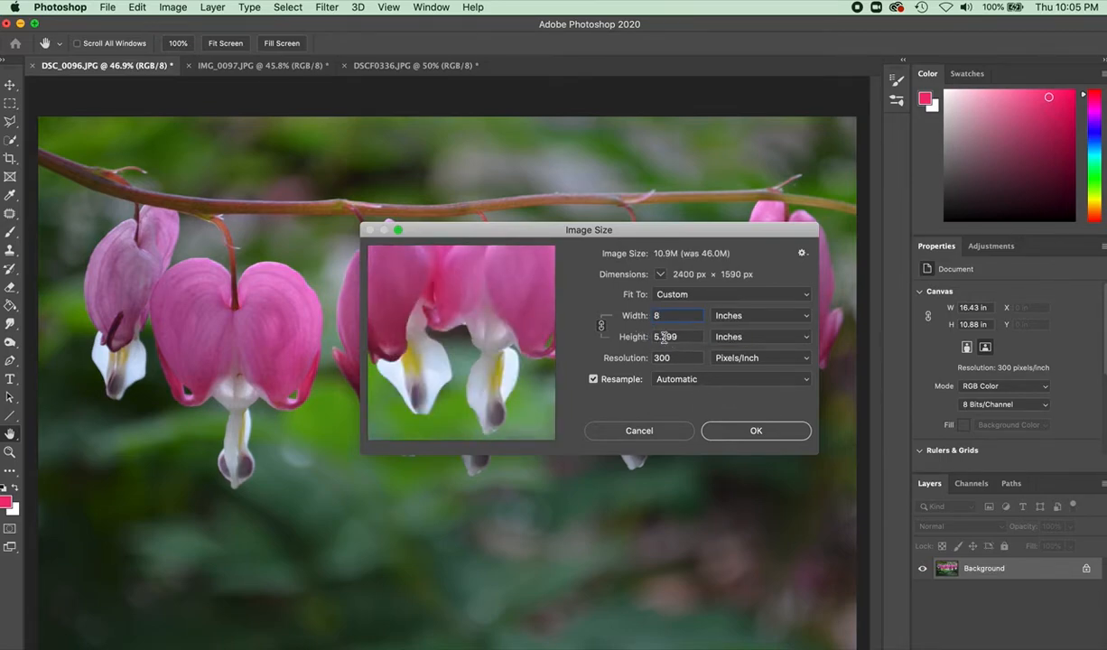
key("BackSpace")
type("9")
left_click_drag(678, 361, 627, 362)
type("150")
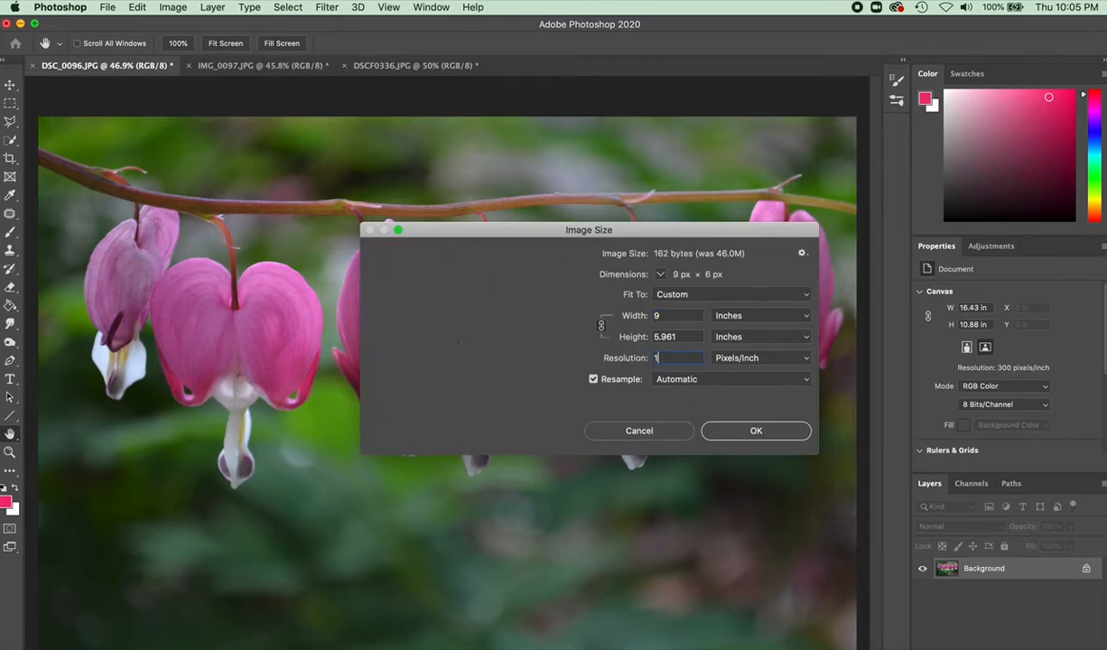
left_click(727, 427)
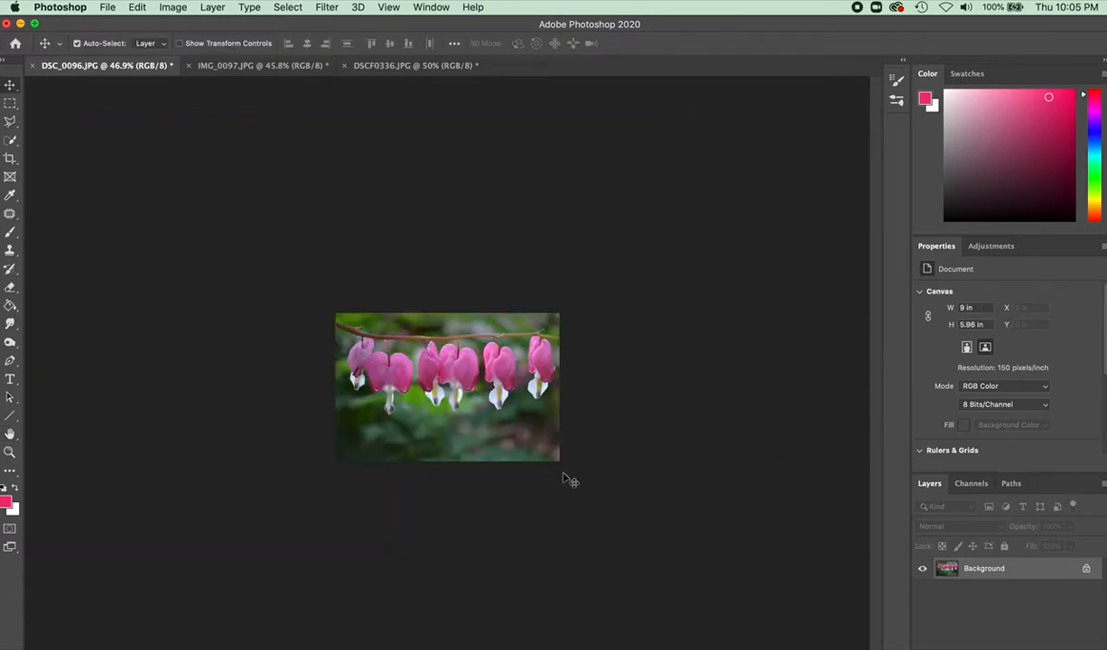
- Examine the resized photo's detail and sharpness at several magnifications
key("super+equal")
key("super+equal")
key("super+equal")
key("super+equal")
key("super+equal")
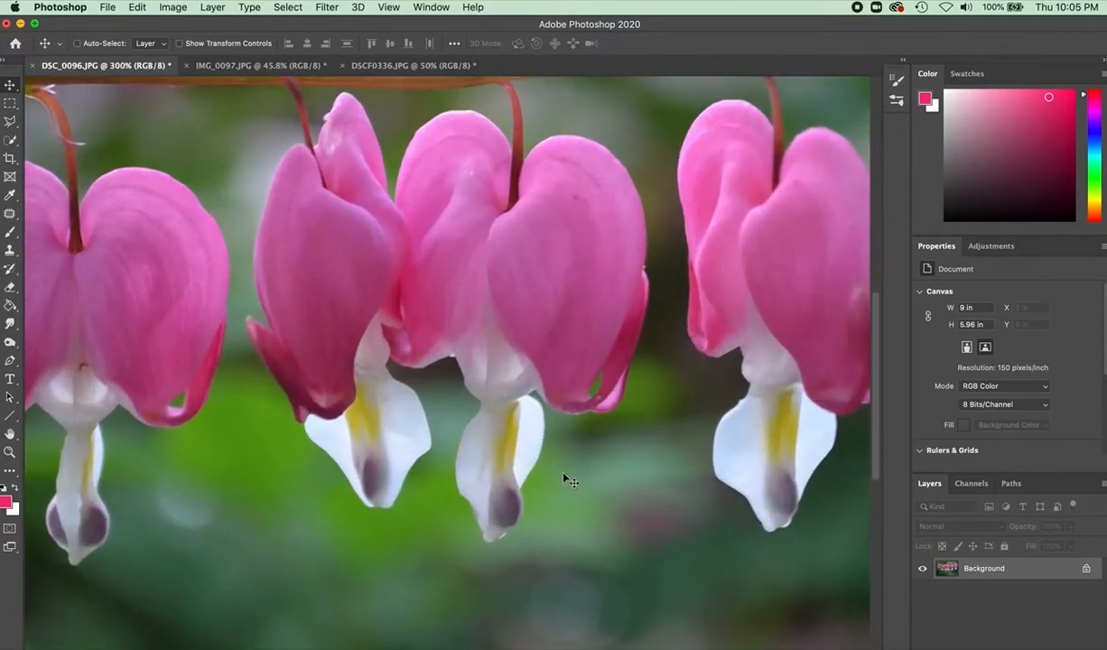
key("super+equal")
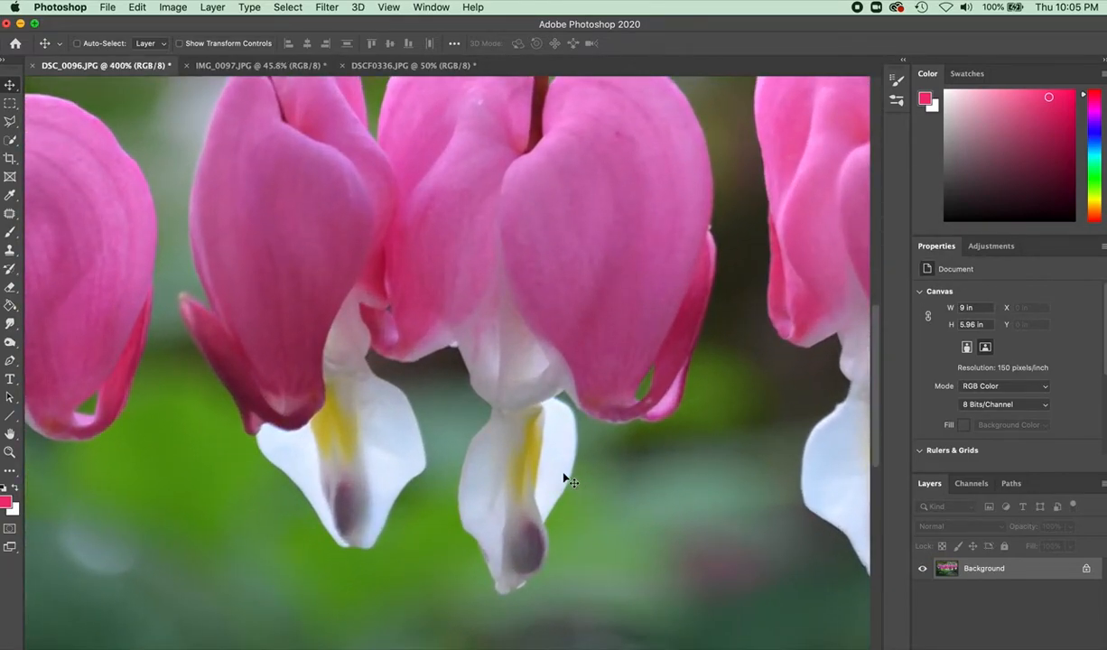
key("super+minus")
key("super+minus")
key("super+equal")
key("super+equal")
key("super+minus")
key("super+minus")
key("super+minus")
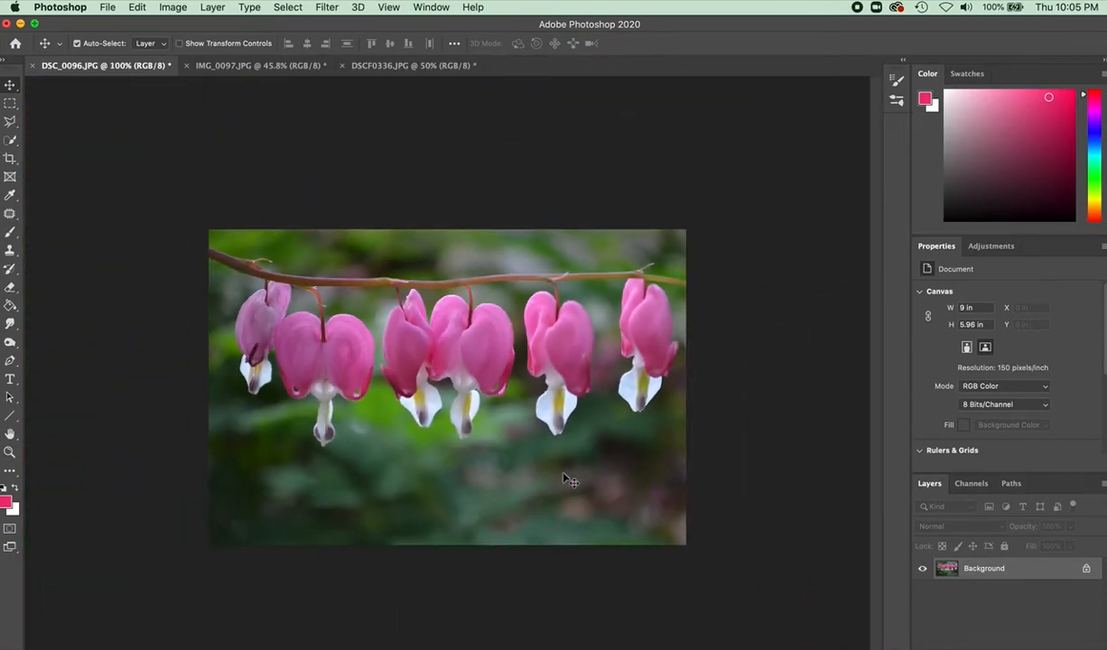
key("super+equal")
key("super+minus")
key("super+equal")
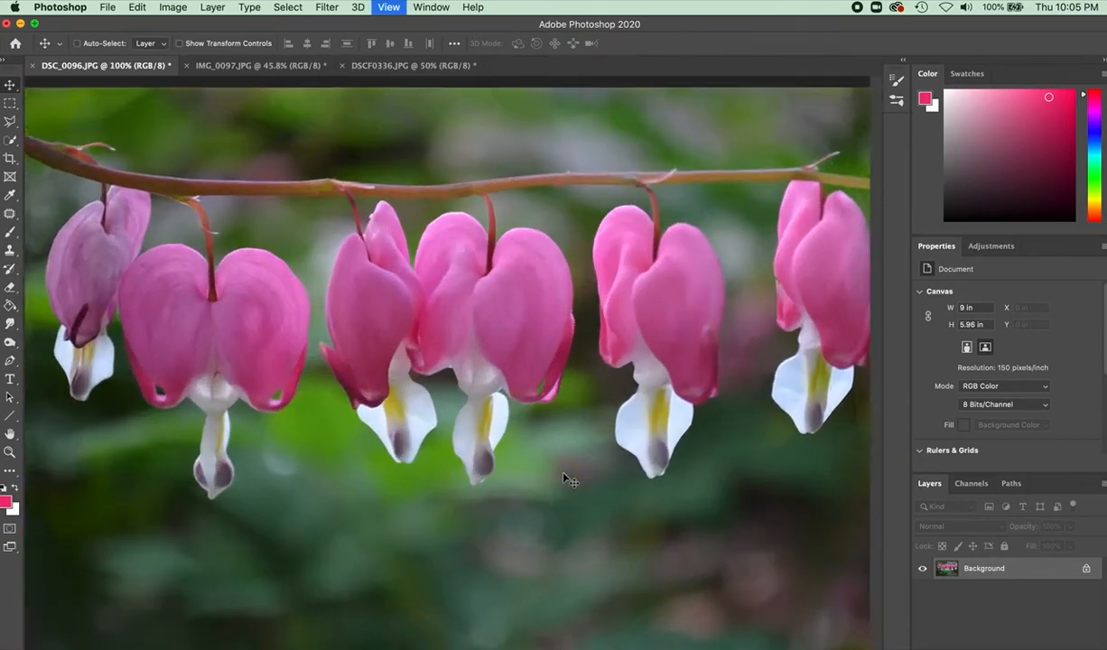
key("super+minus")
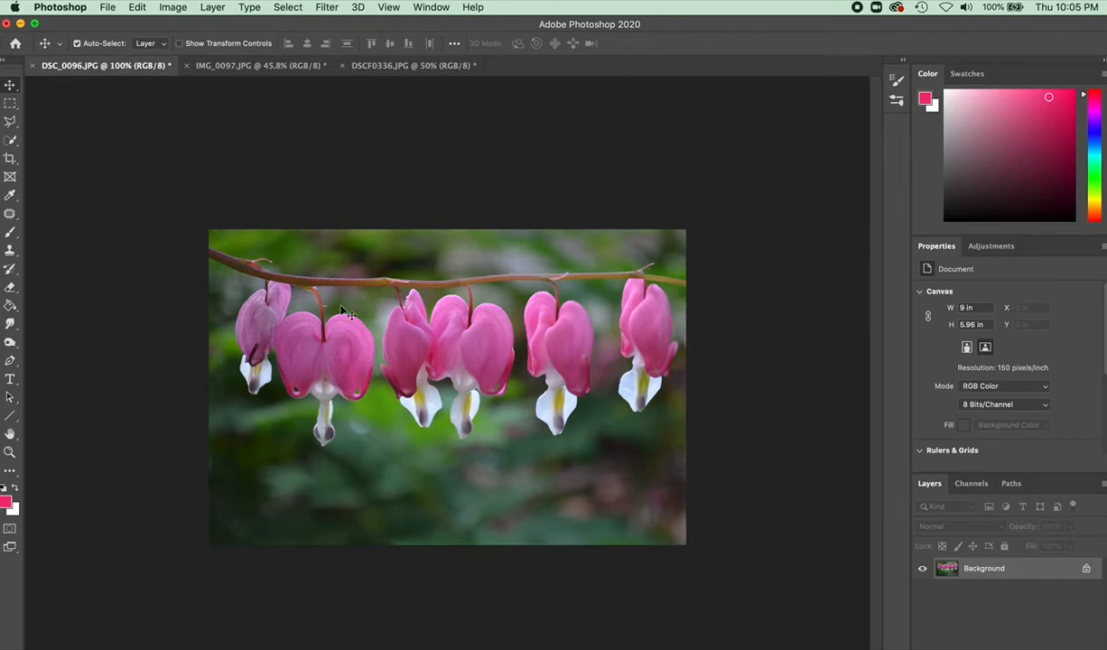
- Save the resized photo as a separate JPEG named "DSC_0096edit sm.jpg", adjusting the quality in the JPEG options
left_click(110, 8)
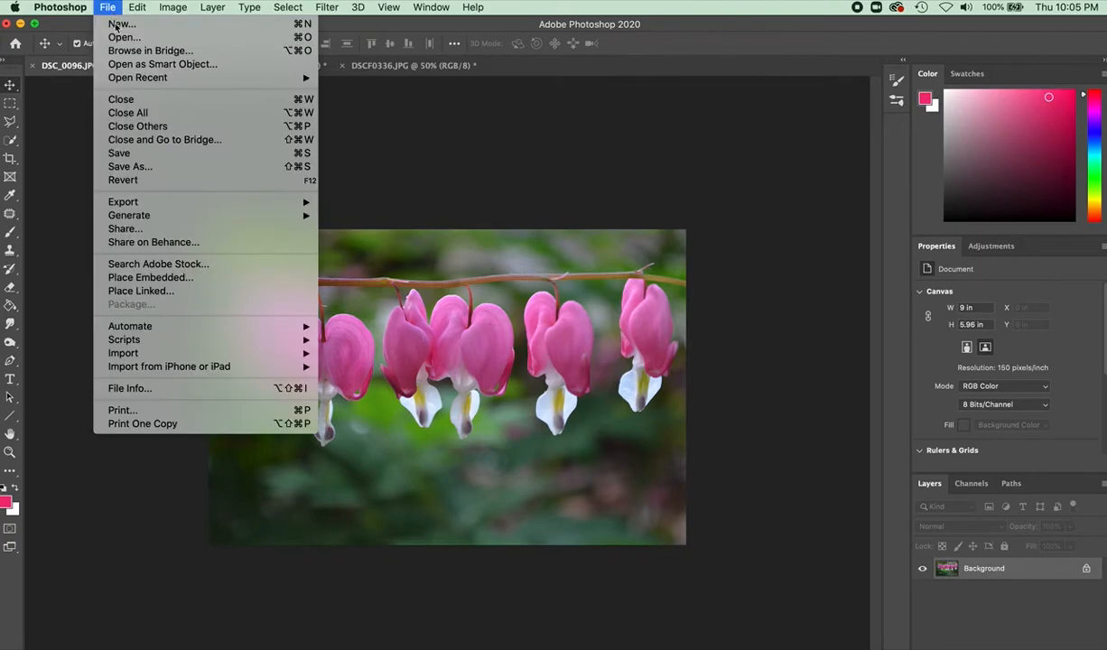
left_click(160, 166)
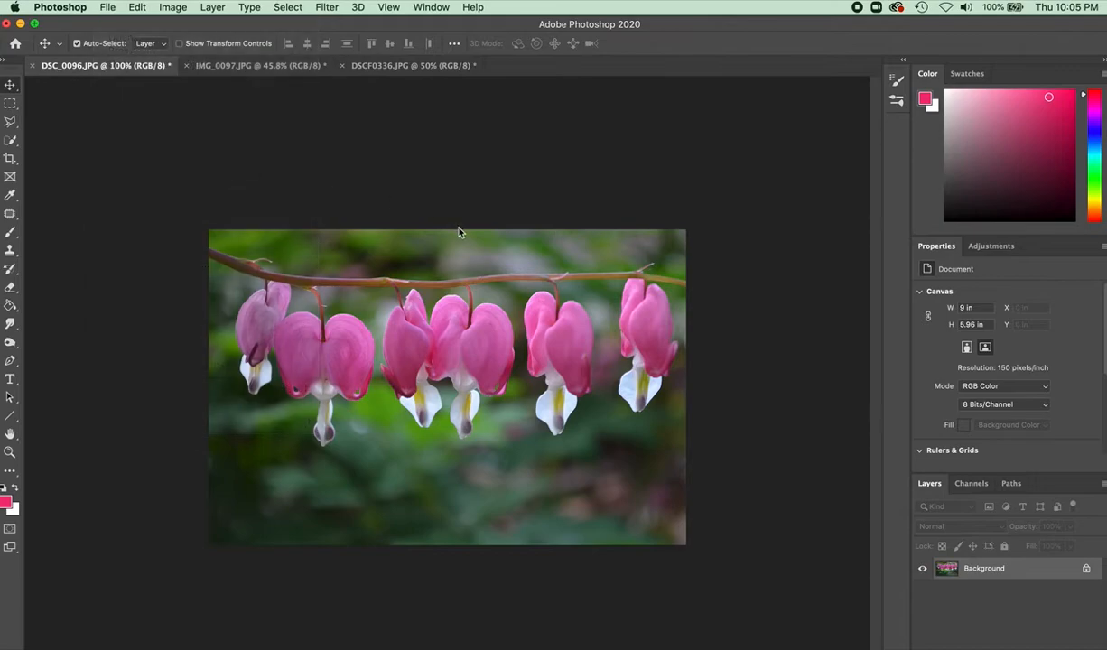
left_click(567, 153)
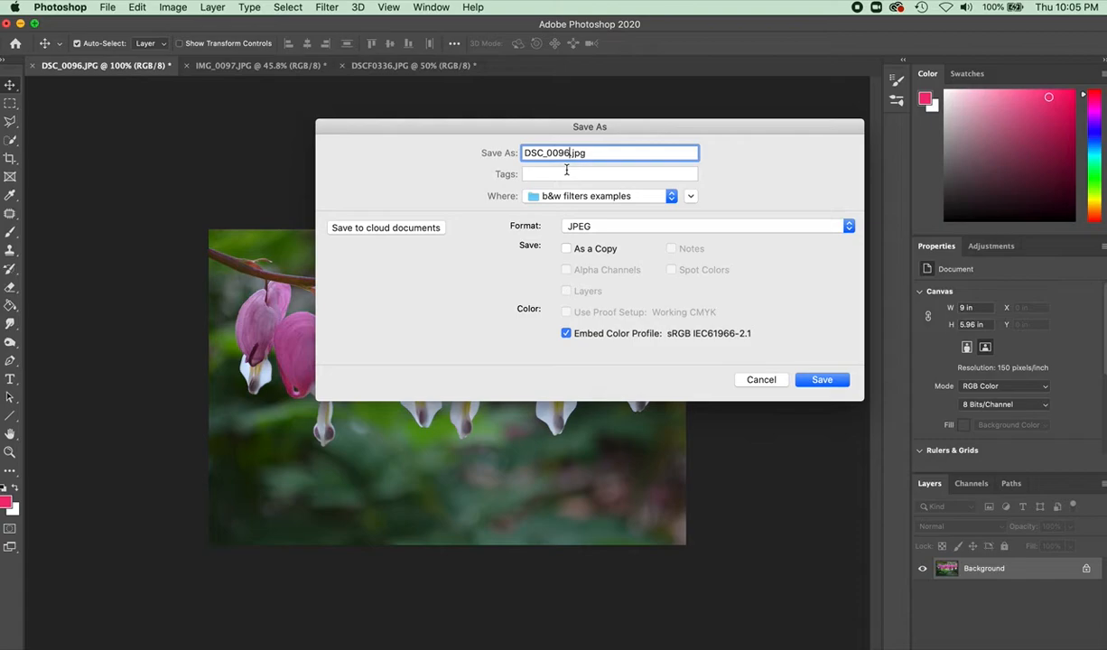
type("edit sm")
left_click(820, 381)
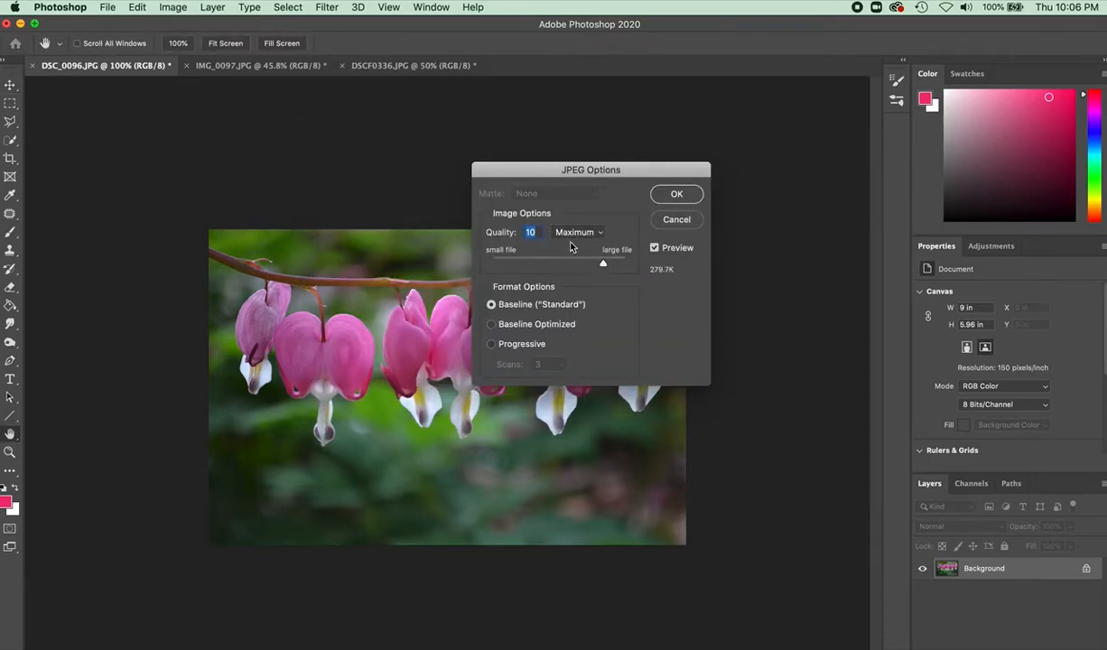
mouse_move(603, 263)
left_mouse_down()
mouse_move(588, 264)
mouse_move(599, 268)
left_mouse_up()
left_click(677, 195)
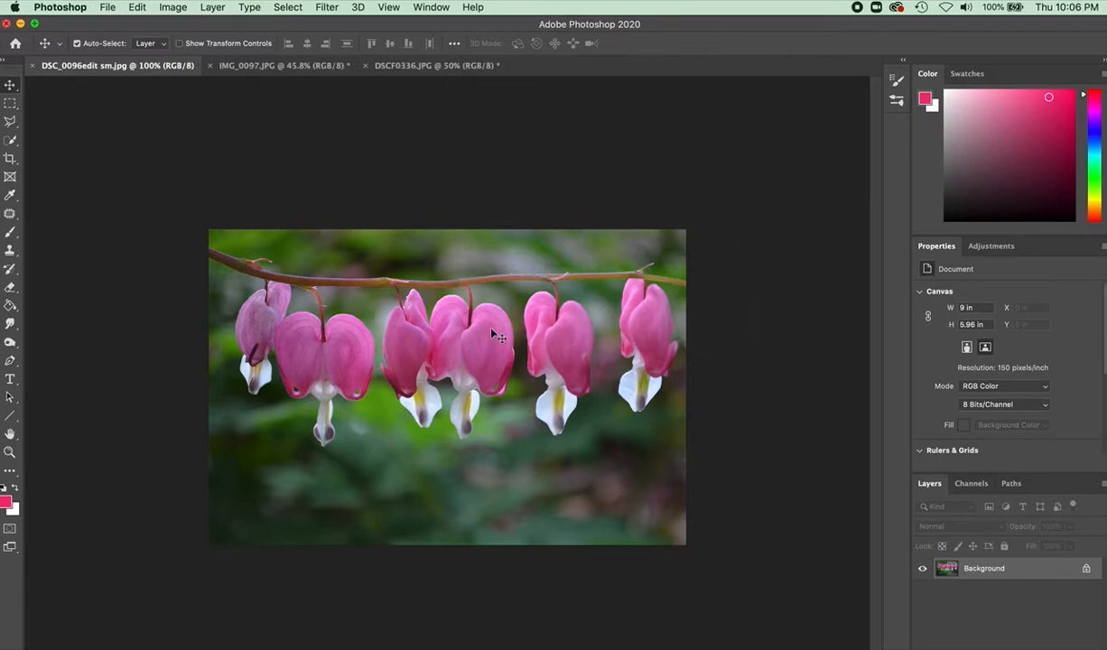
- Reopen the original DSC_0096.JPG from the recent files and close the small edited copy
scroll(492, 332, "up", 5)
scroll(493, 332, "down", 3)
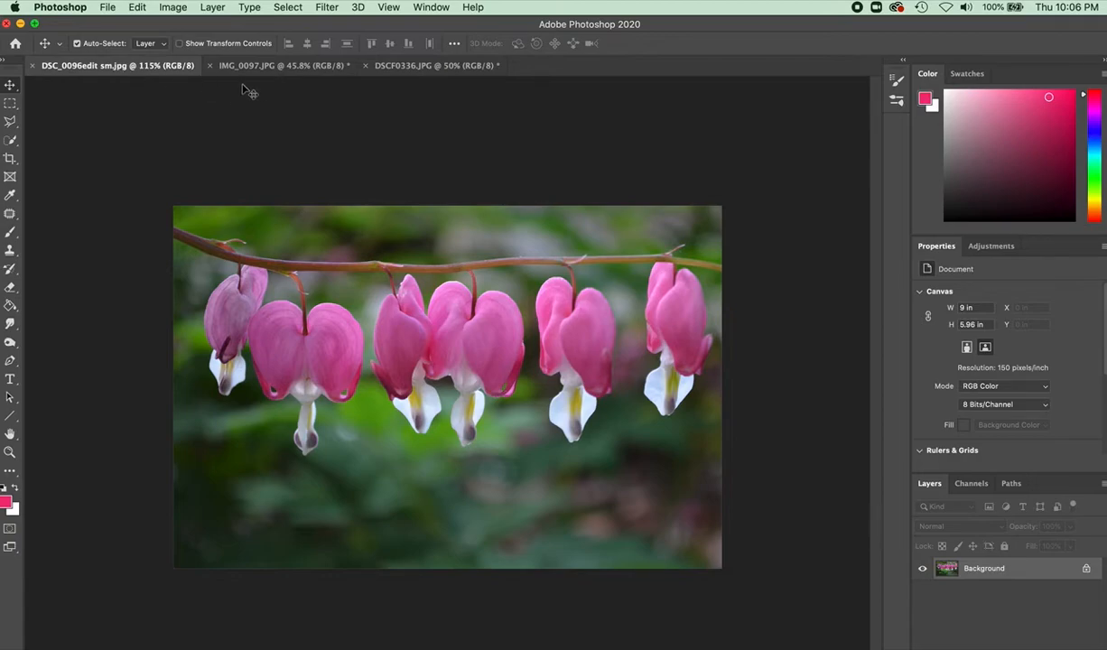
left_click(107, 8)
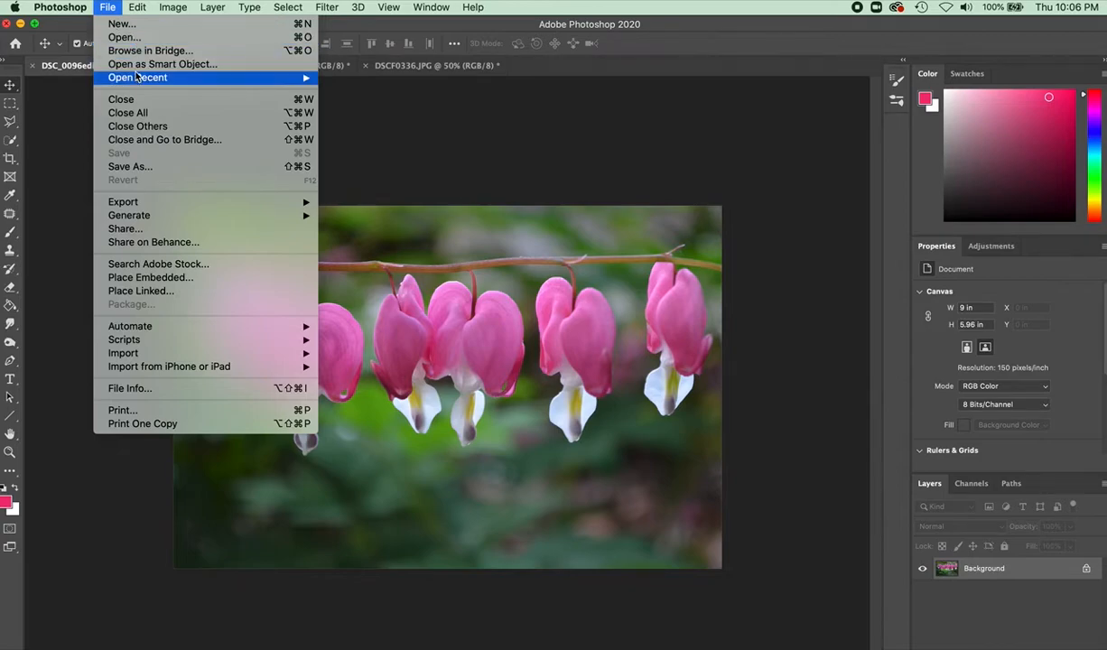
mouse_move(132, 76)
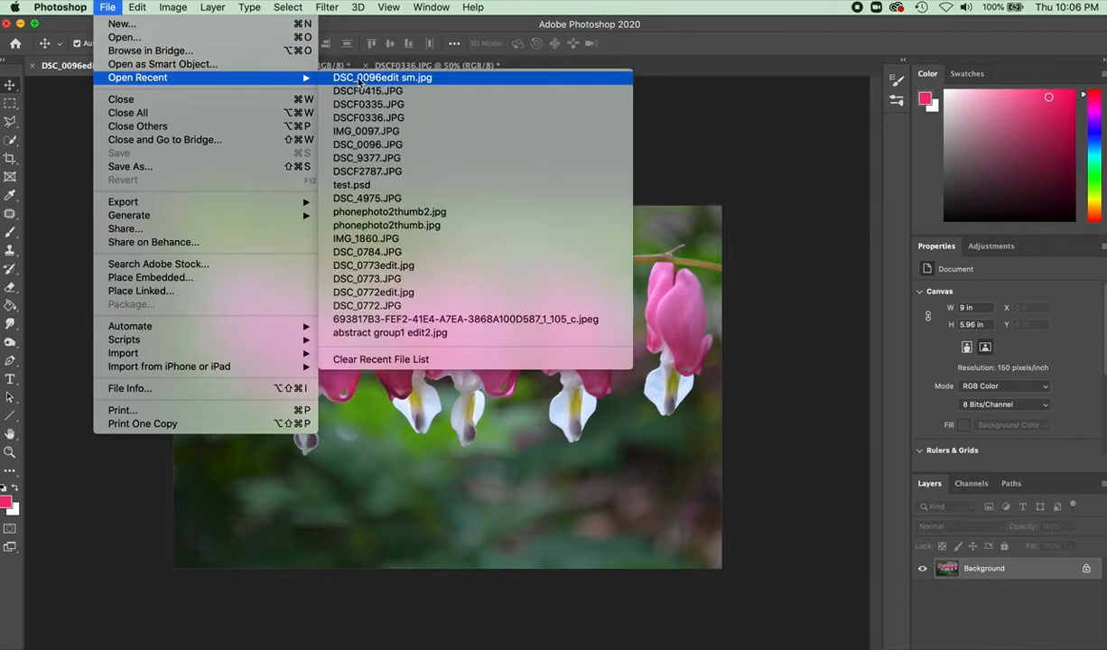
left_click(405, 145)
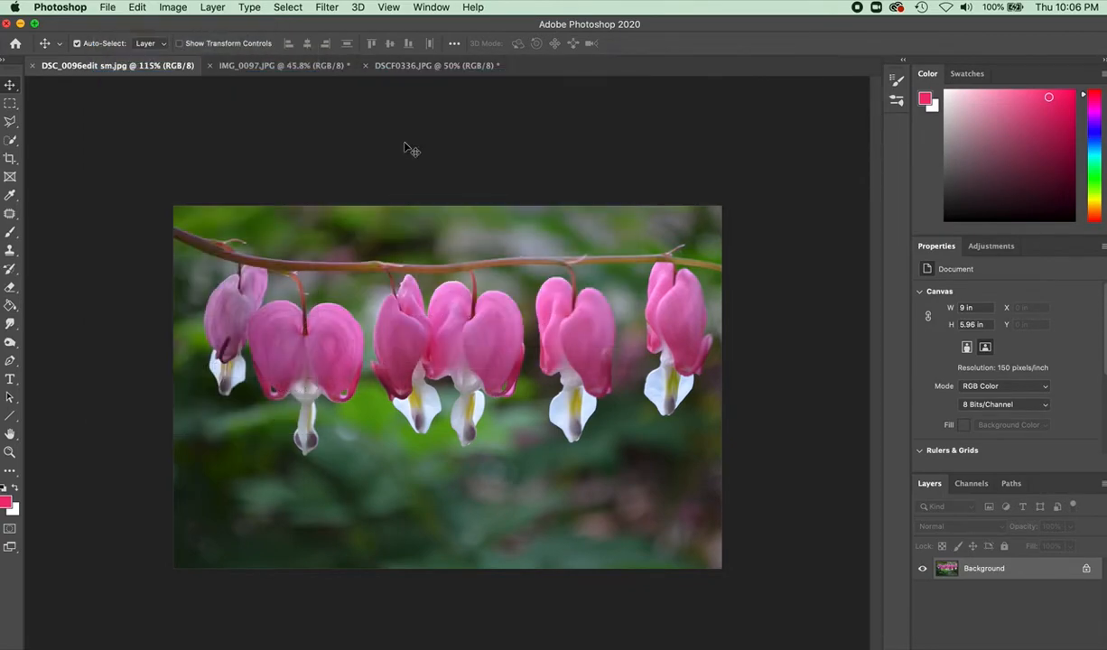
left_click(32, 65)
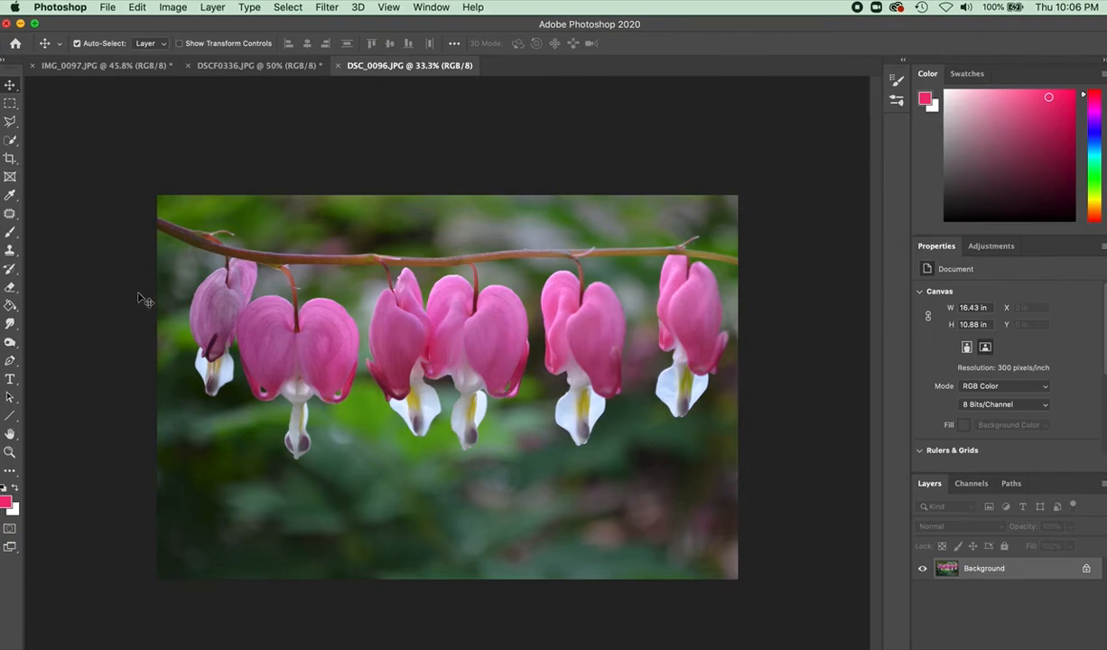
- Start a Black and White adjustment on the original DSC_0096.JPG photo
scroll(187, 269, "up", 3)
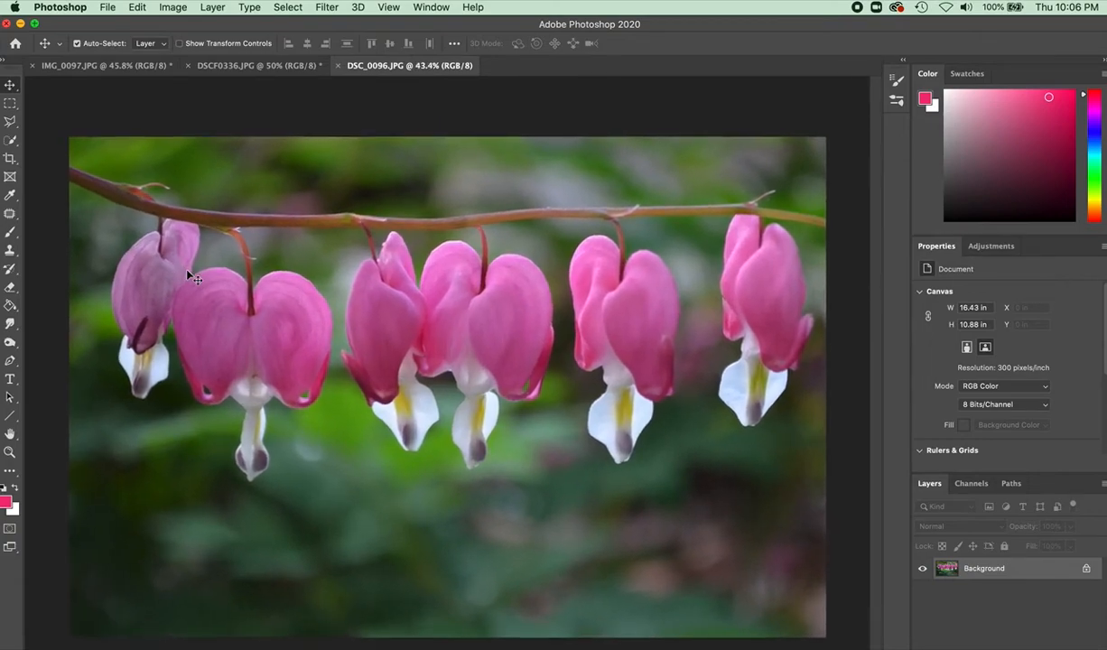
left_click(165, 9)
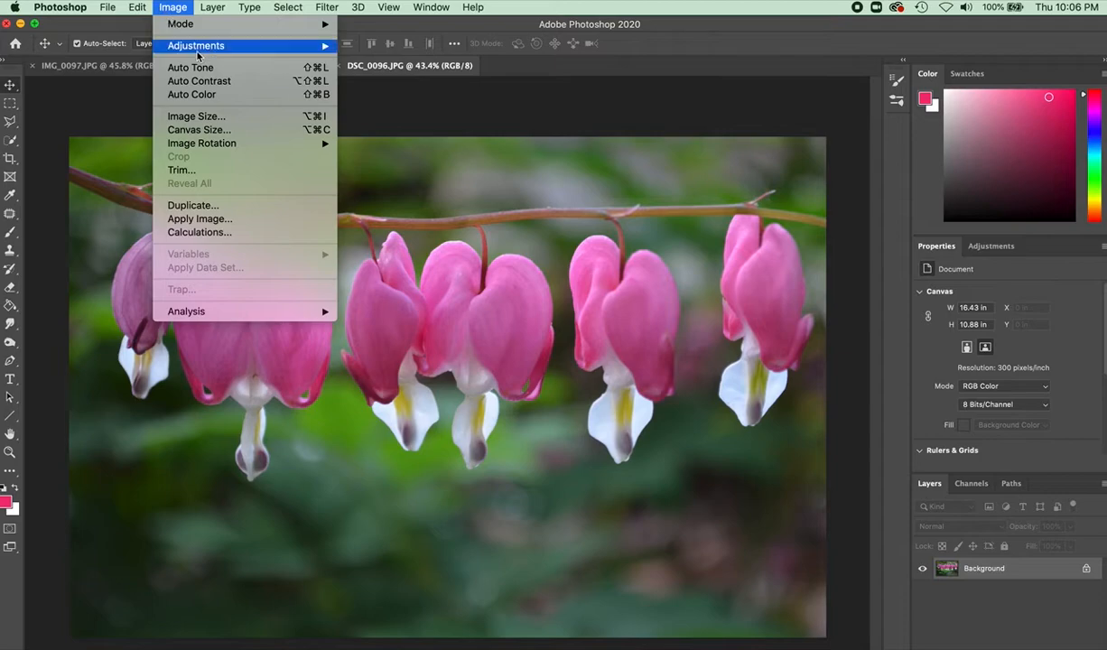
mouse_move(219, 56)
left_click(389, 148)
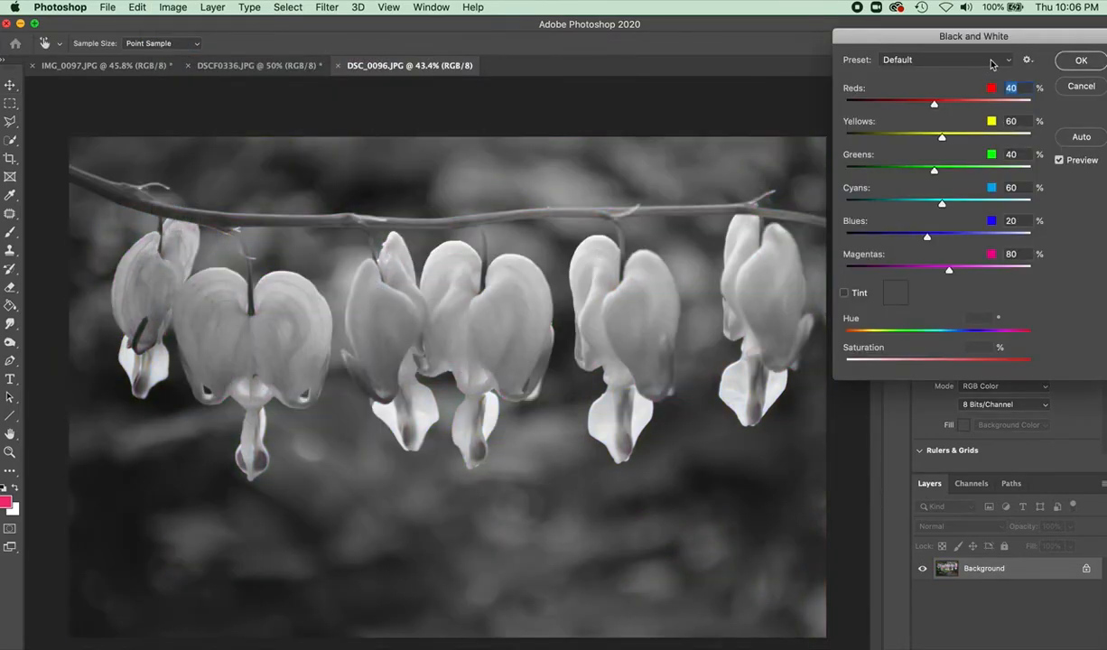
- Try the Yellow Filter preset on the black-and-white conversion, and return it to Default
left_click(991, 62)
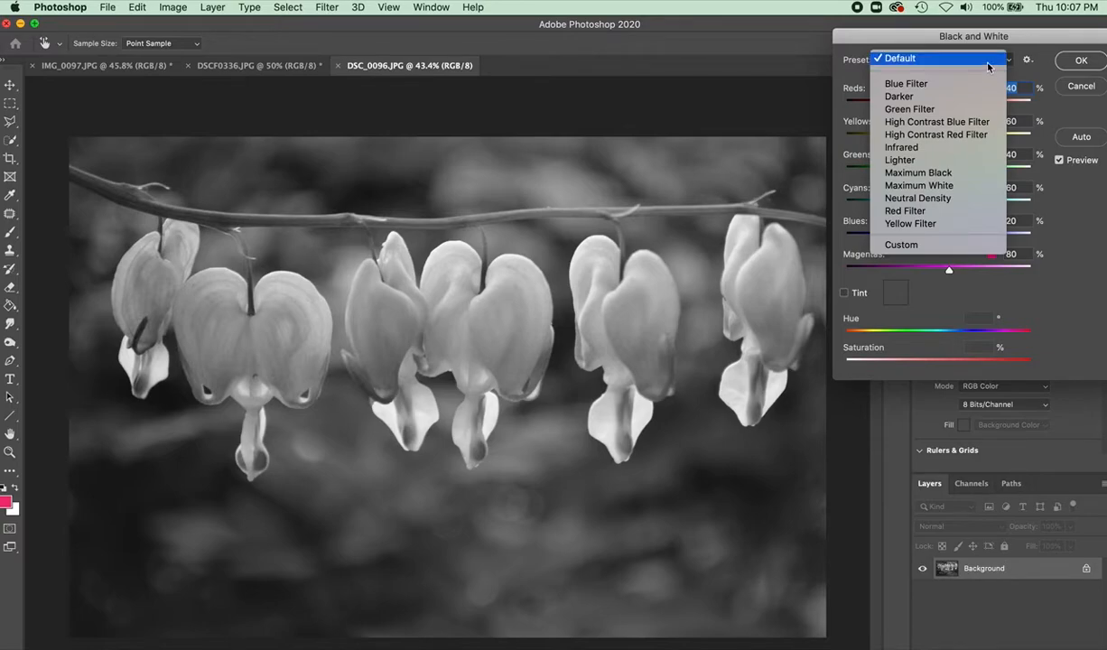
left_click(980, 223)
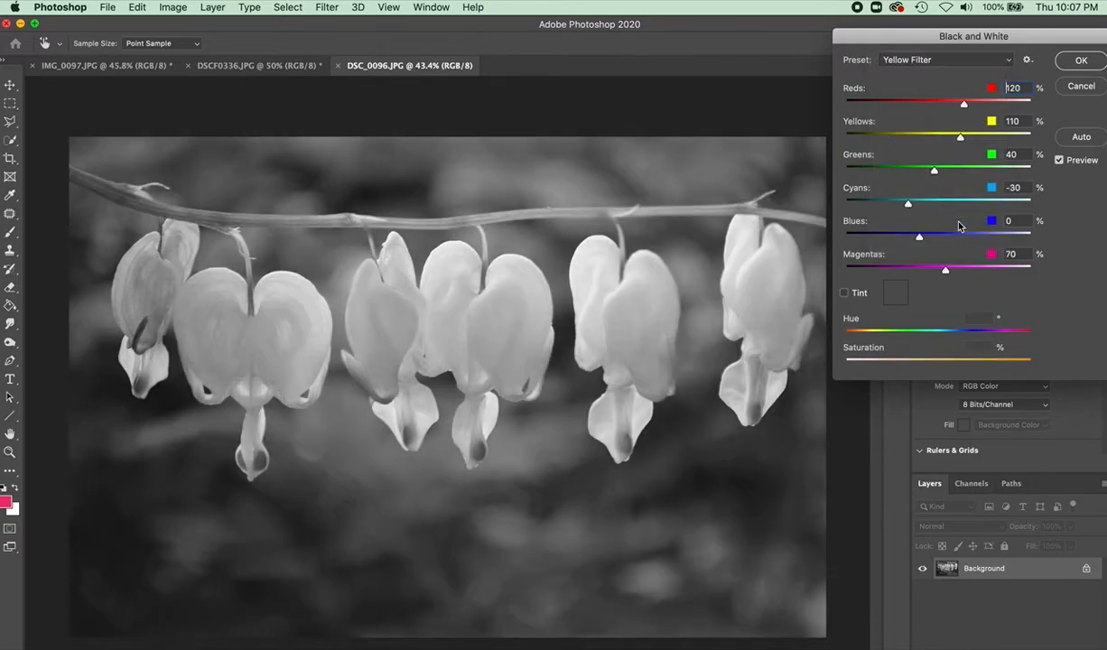
left_click(920, 58)
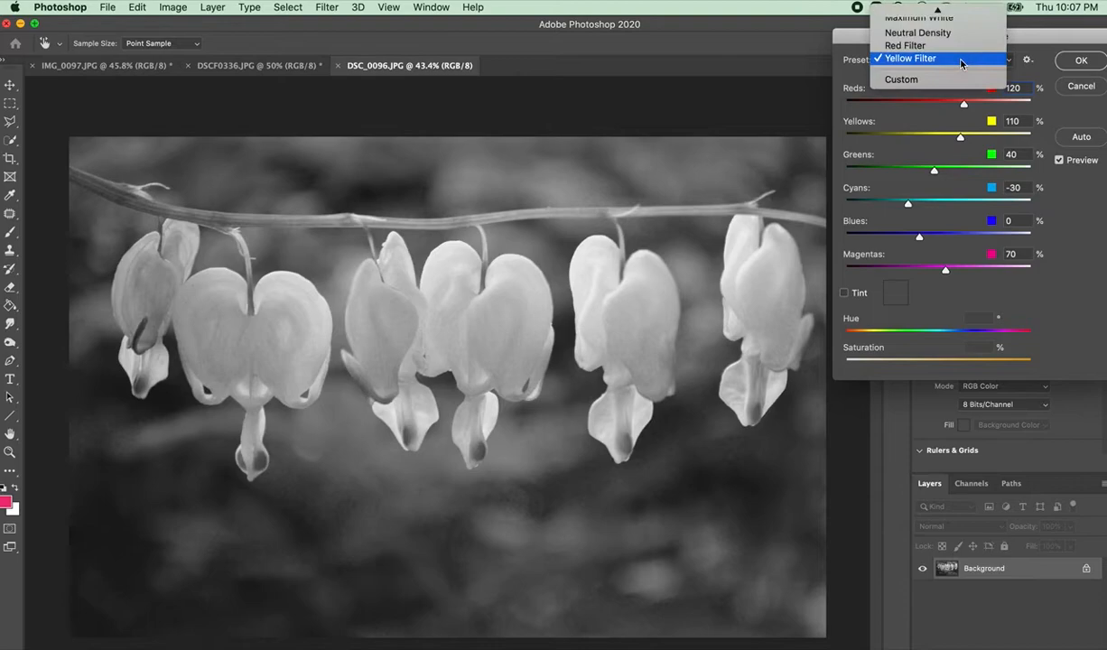
left_click(897, 11)
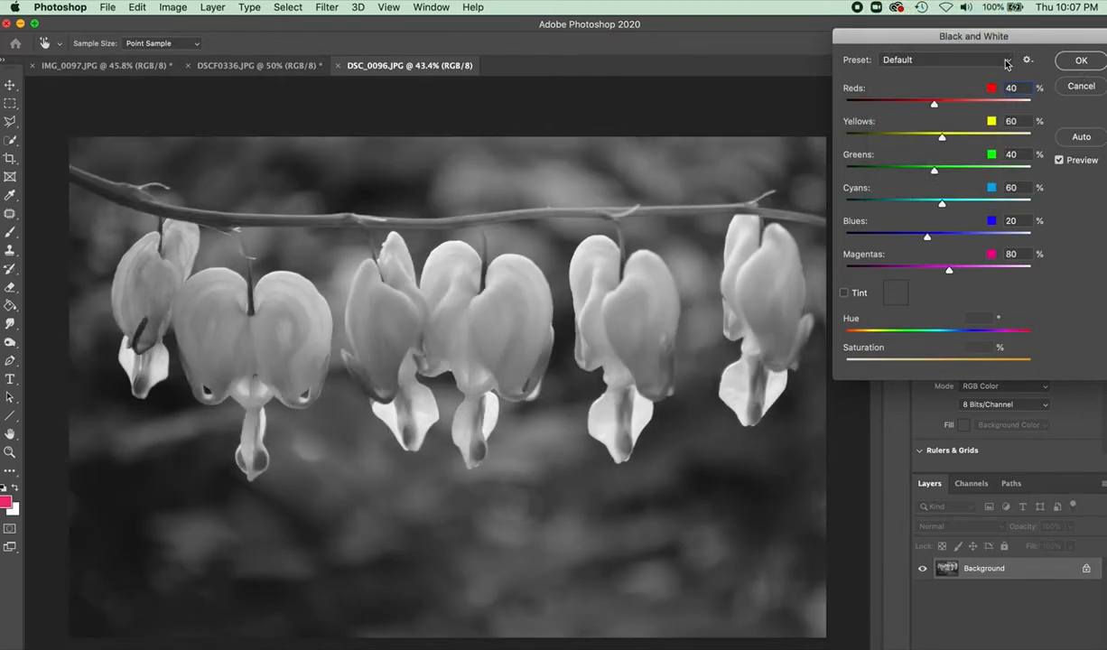
- Preview the Blue Filter preset, and apply the black-and-white conversion with the Default preset
left_click(968, 59)
left_click(991, 84)
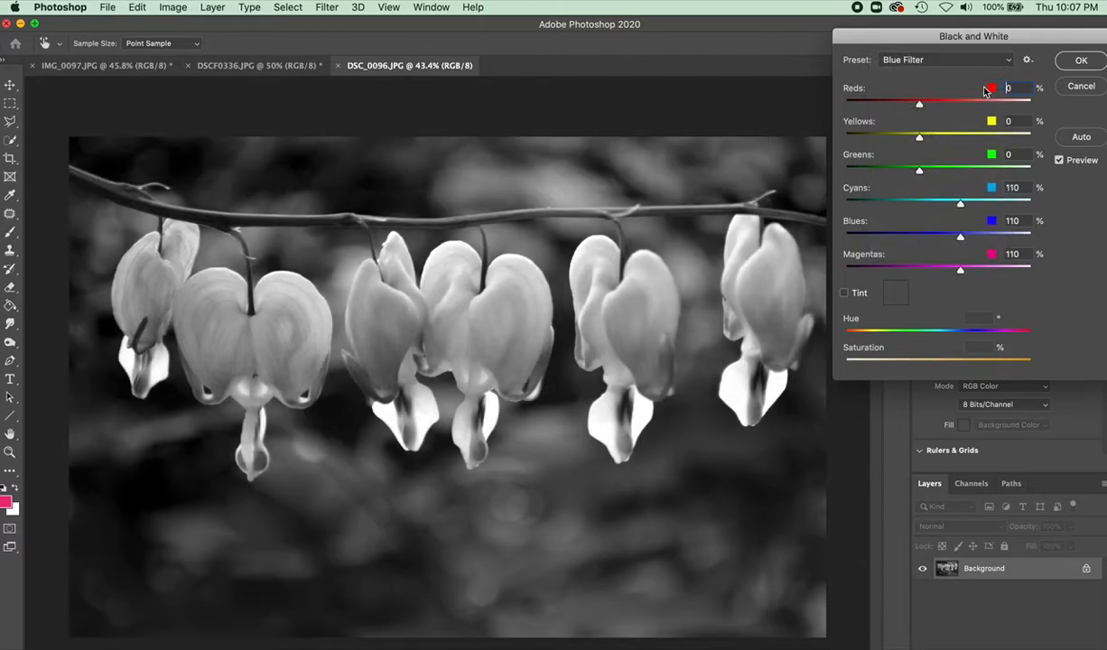
left_click(994, 61)
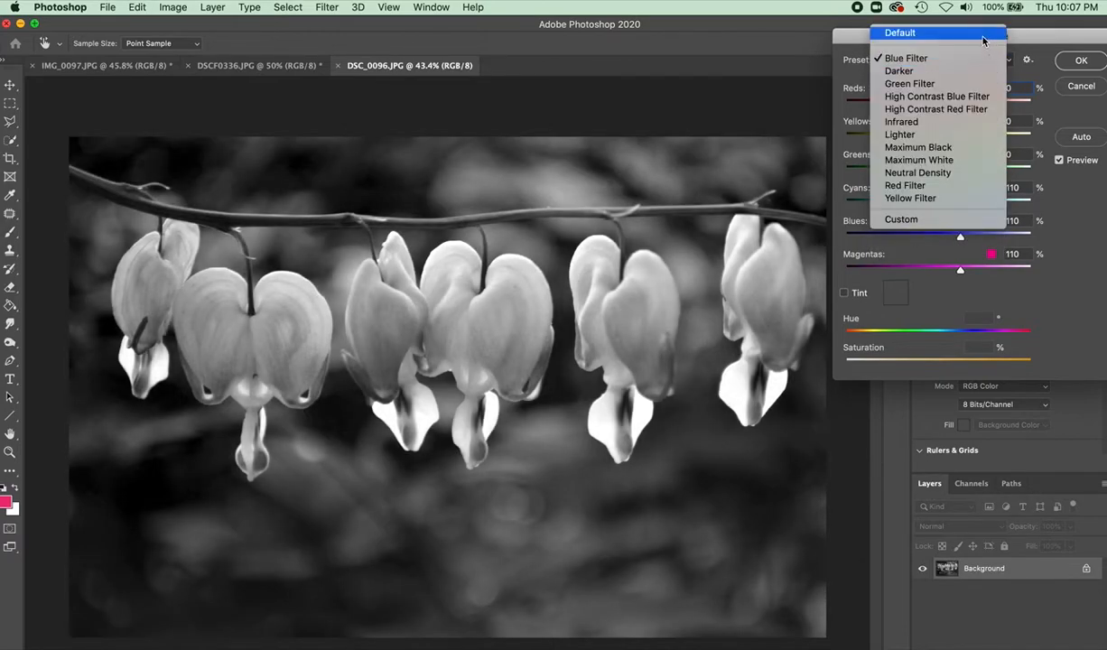
left_click(983, 37)
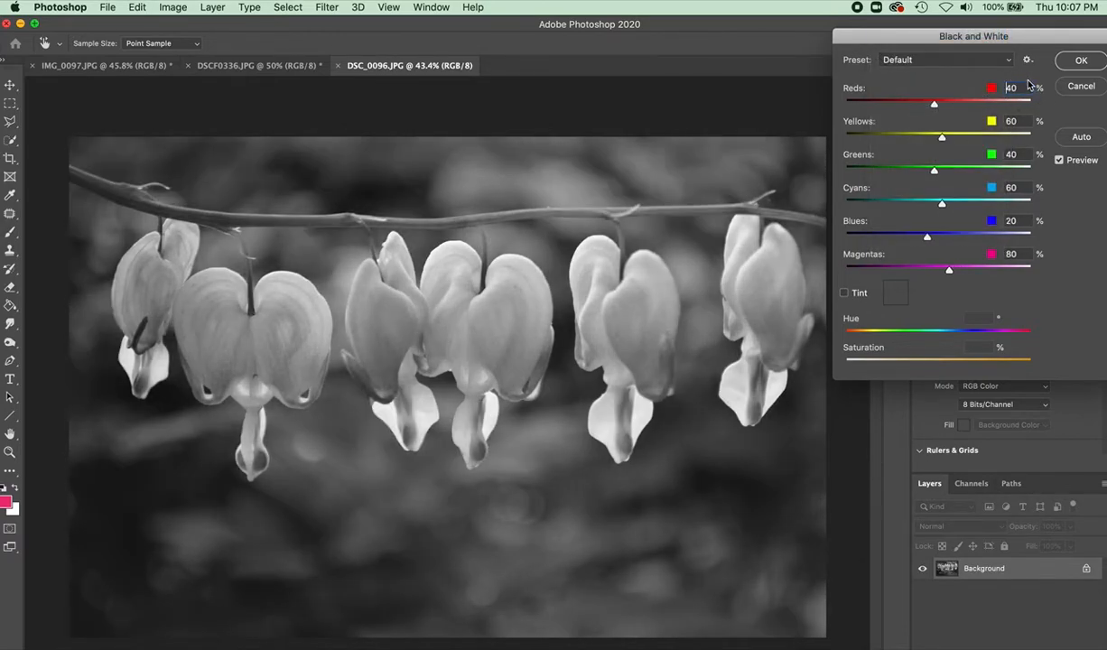
left_click(1081, 61)
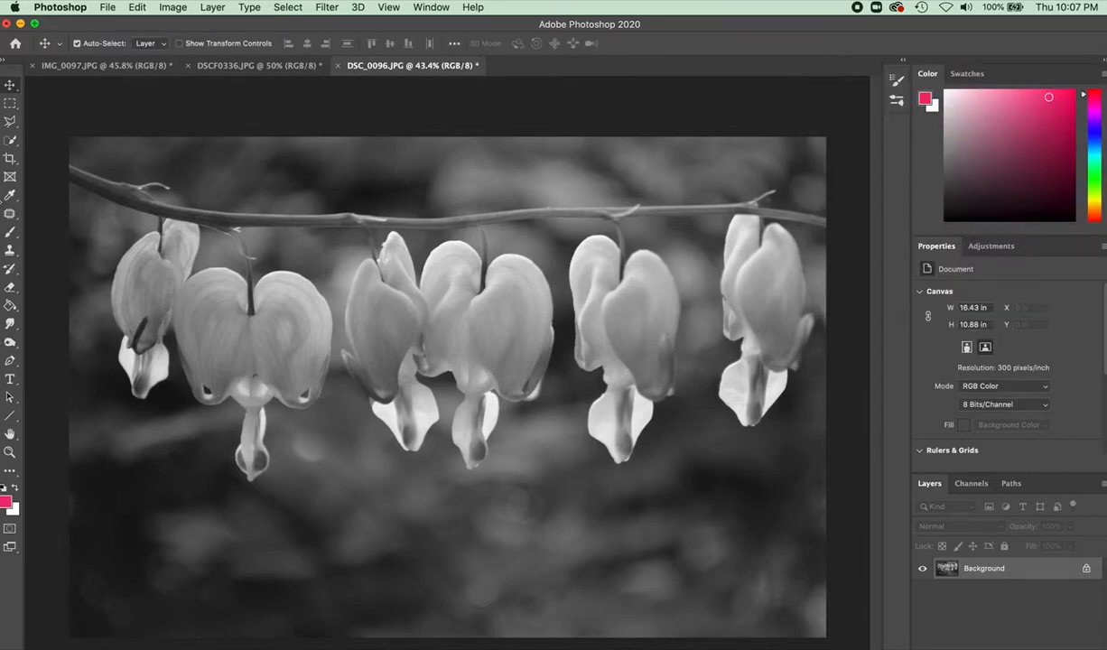
- Try the Dodge tool from the toning tools, and switch to the Burn tool for the black-and-white photo
left_click(10, 344)
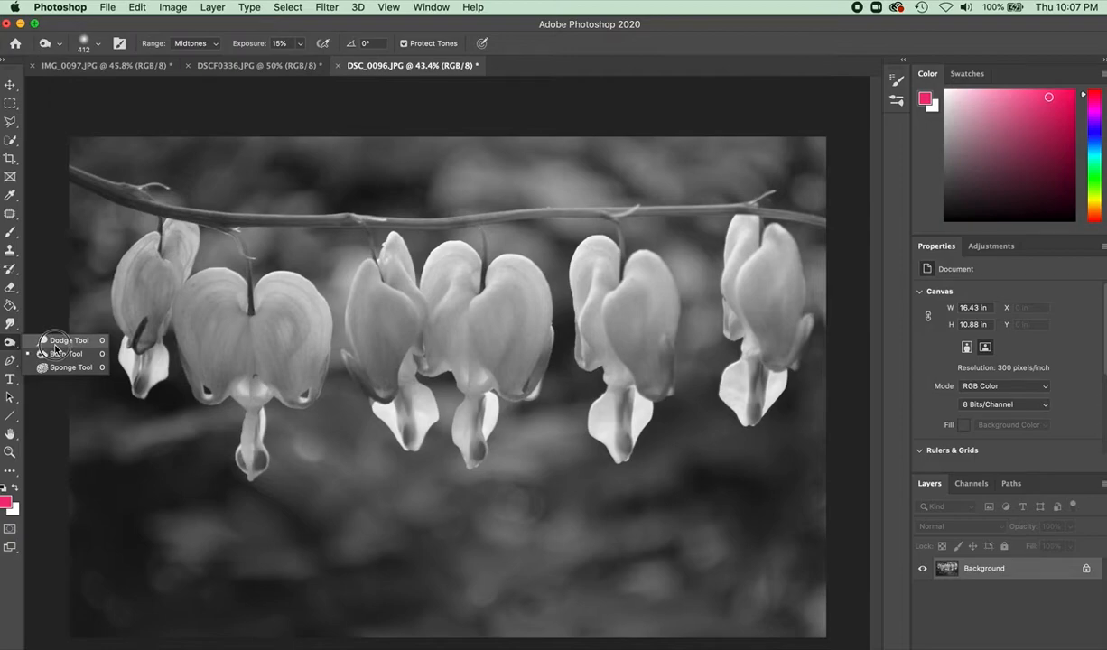
left_click(54, 341)
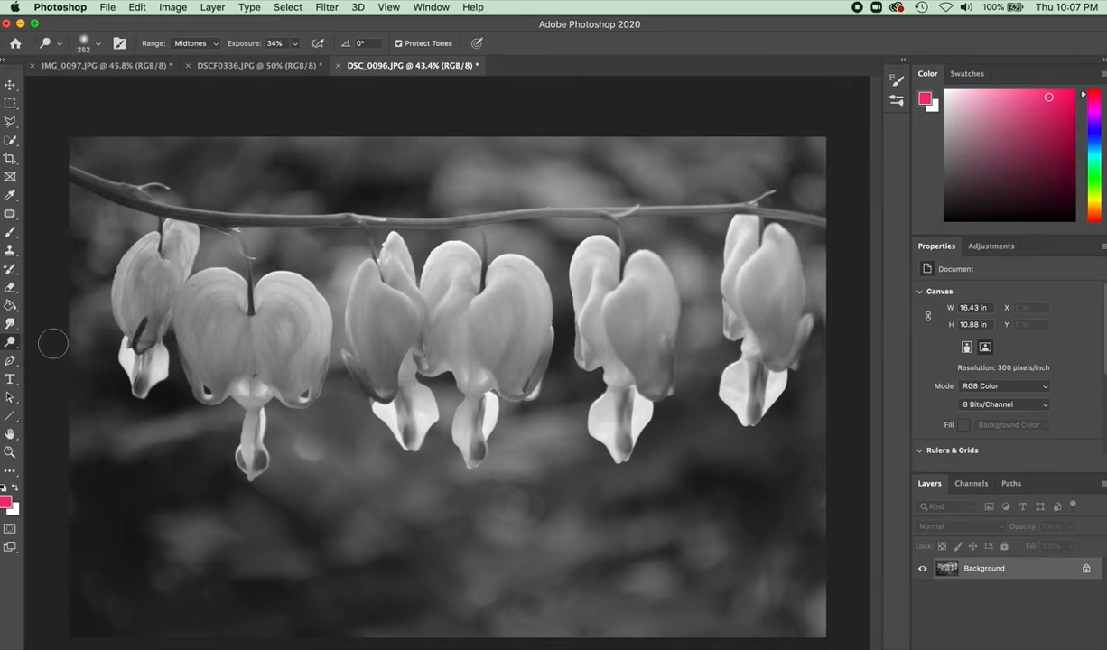
right_click(11, 345)
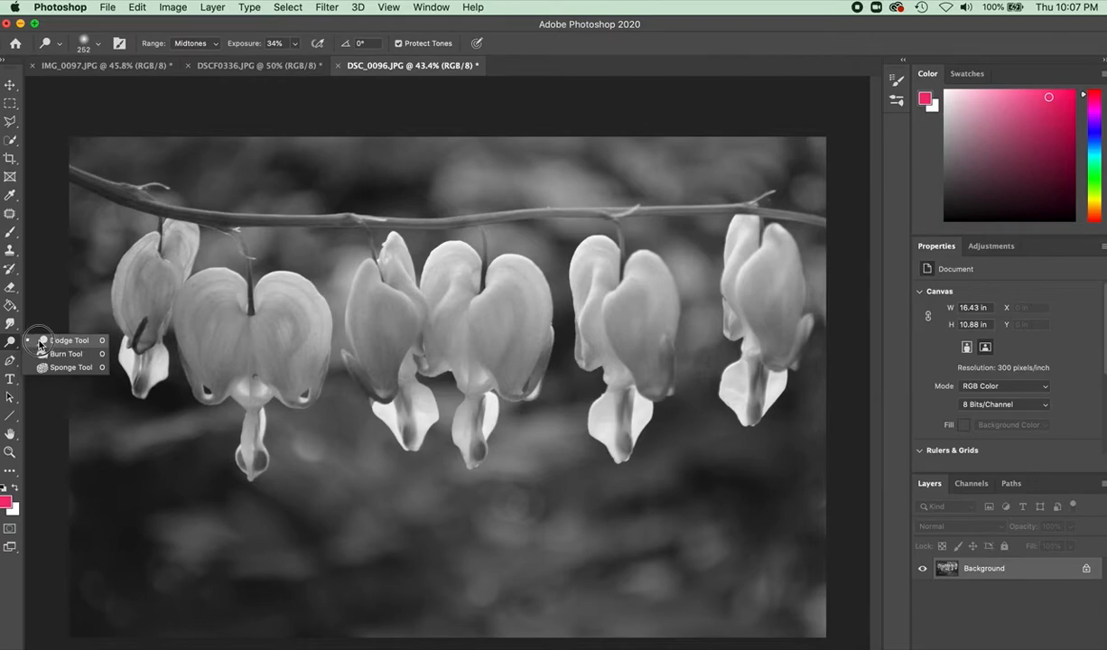
left_click(43, 341)
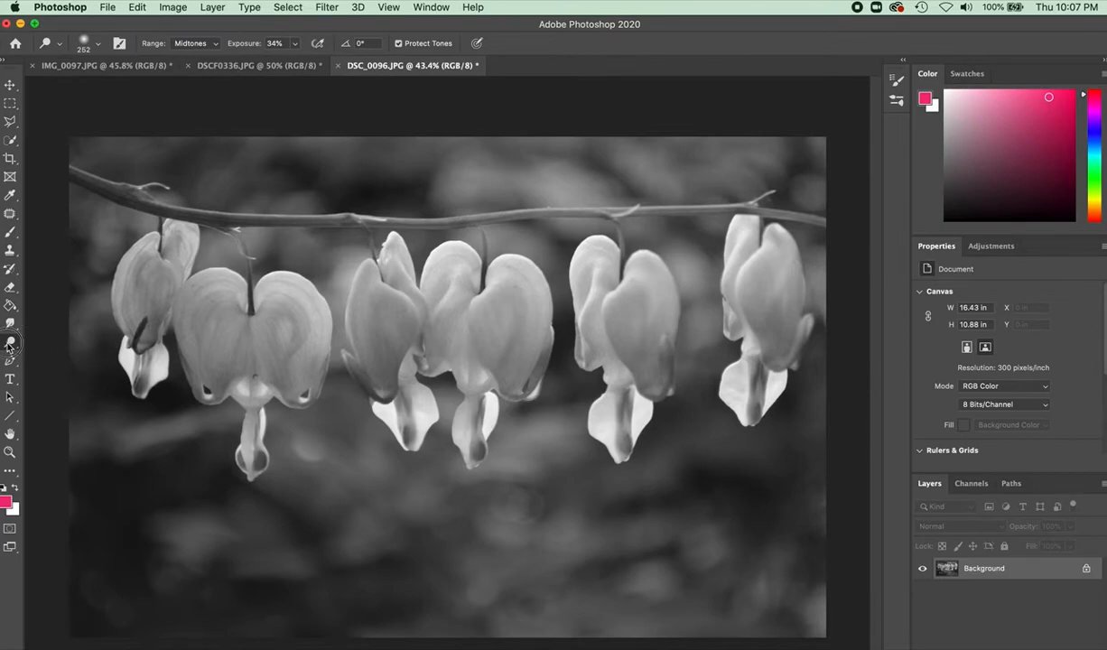
right_click(10, 343)
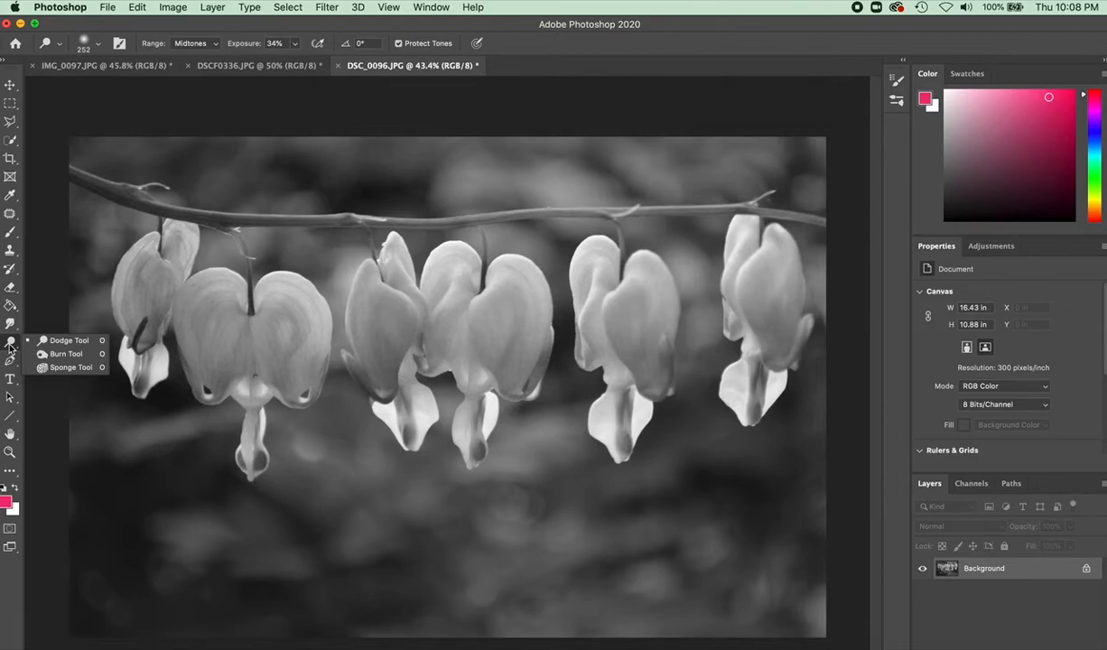
left_click(56, 354)
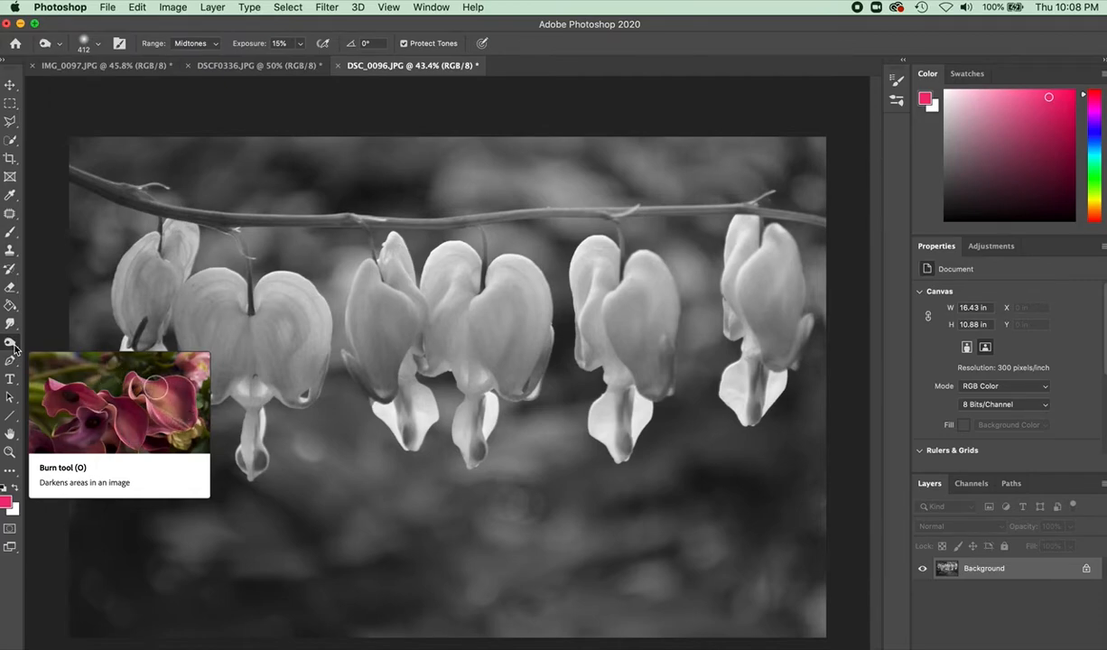
left_click(12, 344)
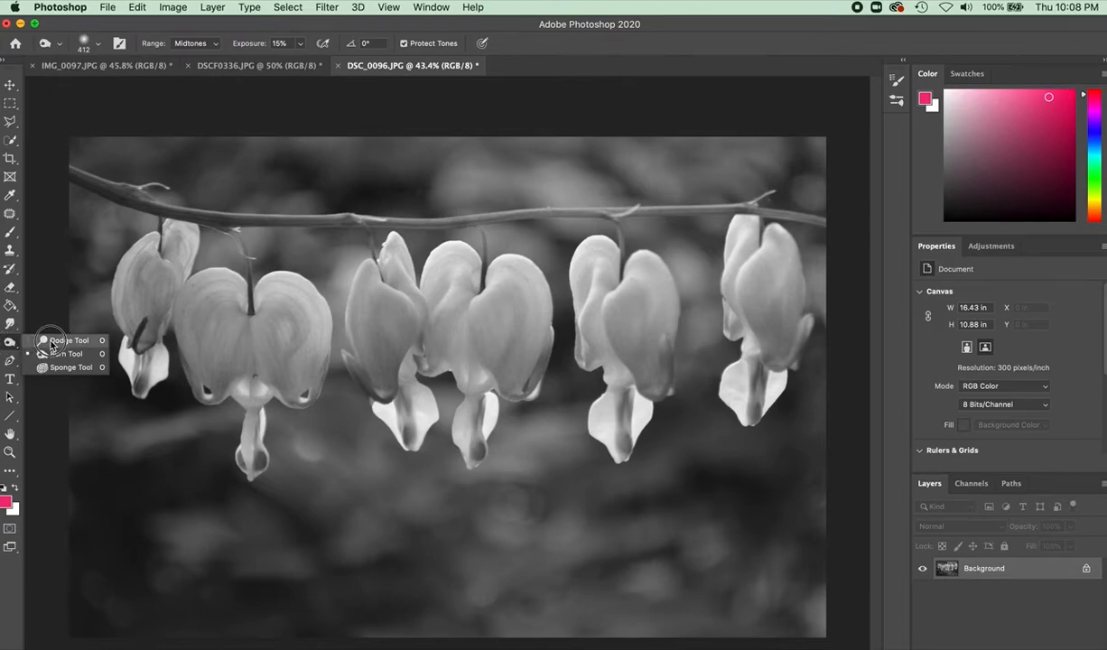
left_click(51, 341)
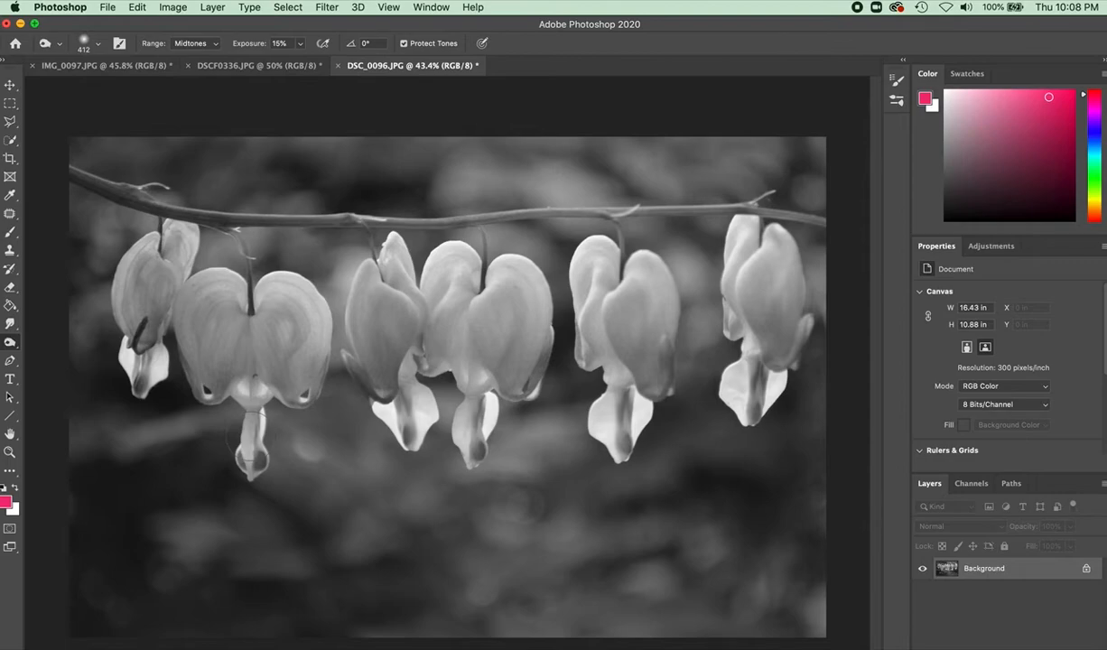
- Look through the brush presets available for the Burn tool
left_click(96, 42)
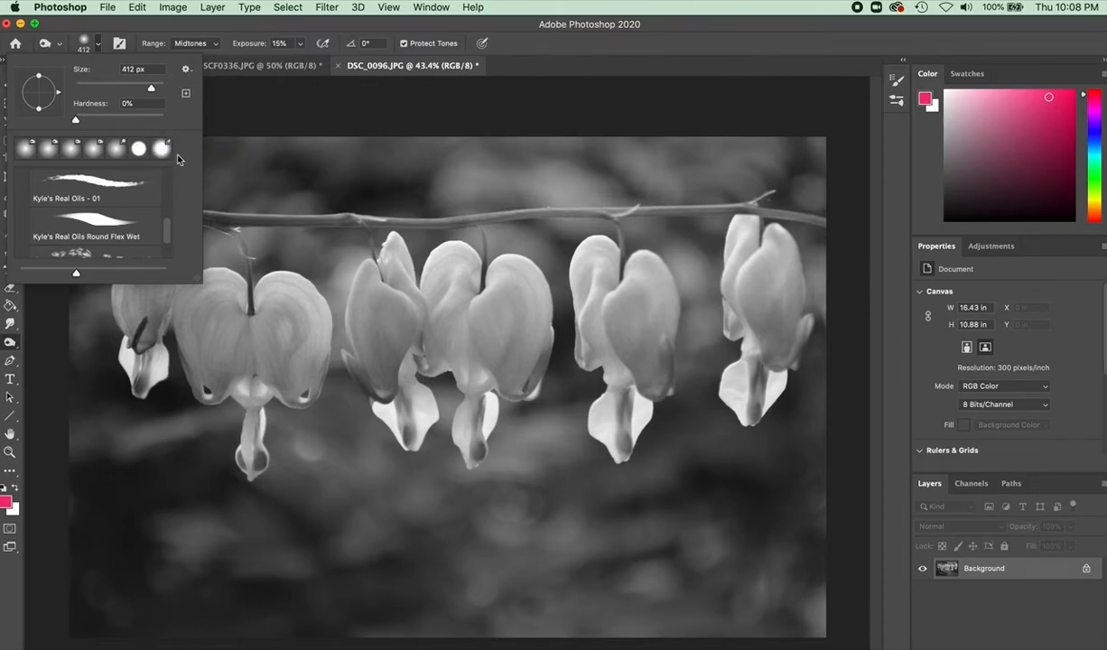
scroll(82, 226, "down", 2)
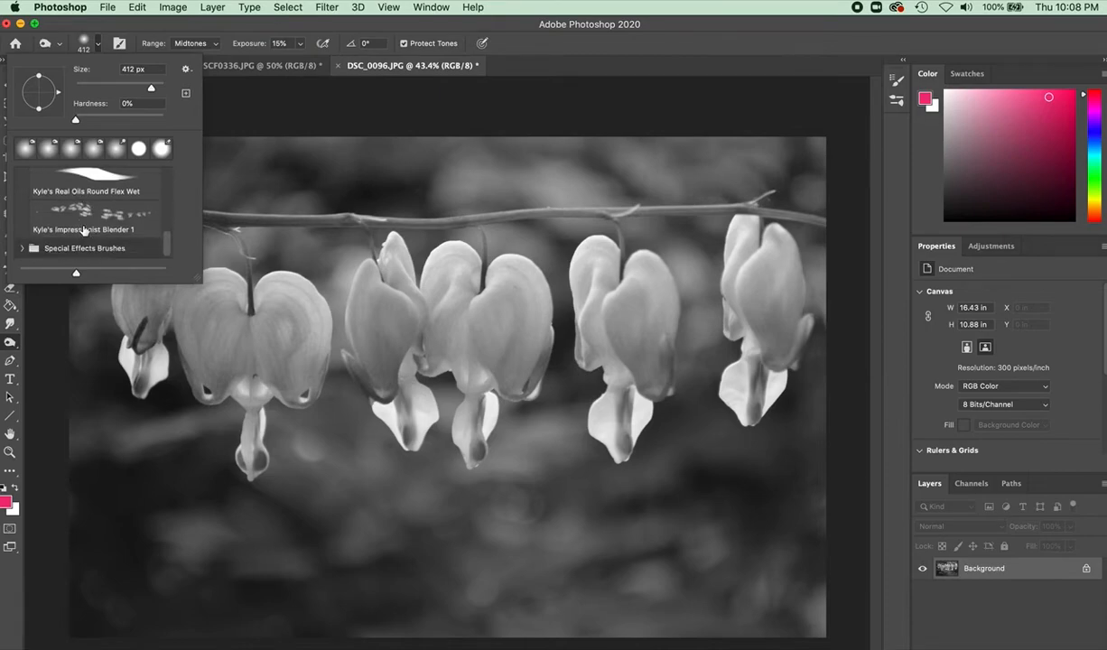
scroll(103, 192, "up", 5)
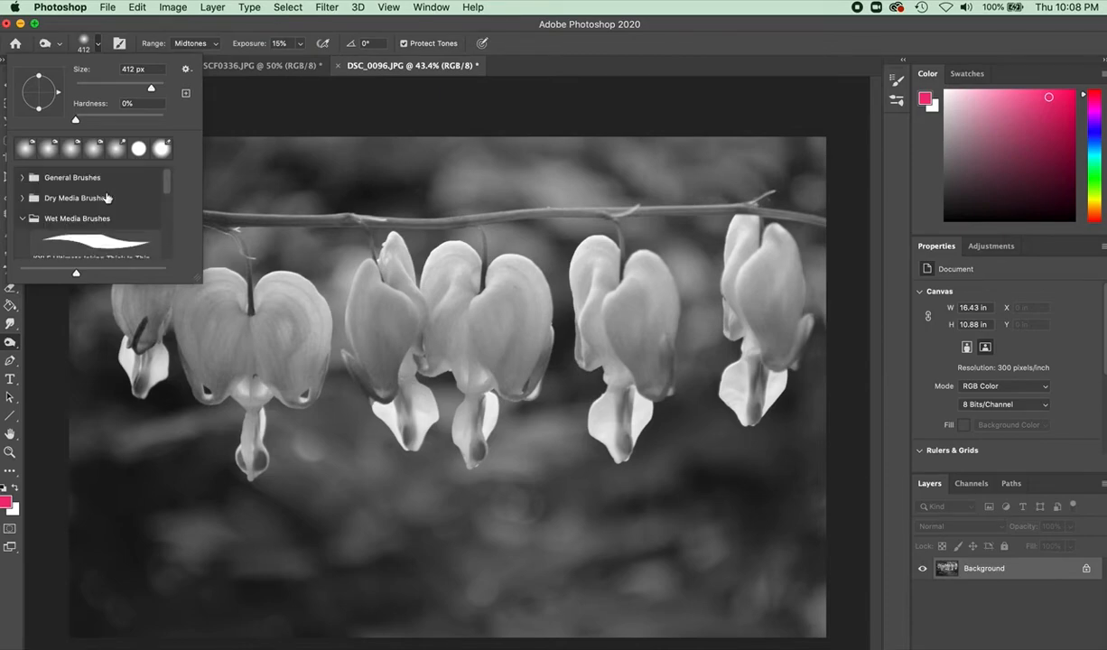
left_click(513, 72)
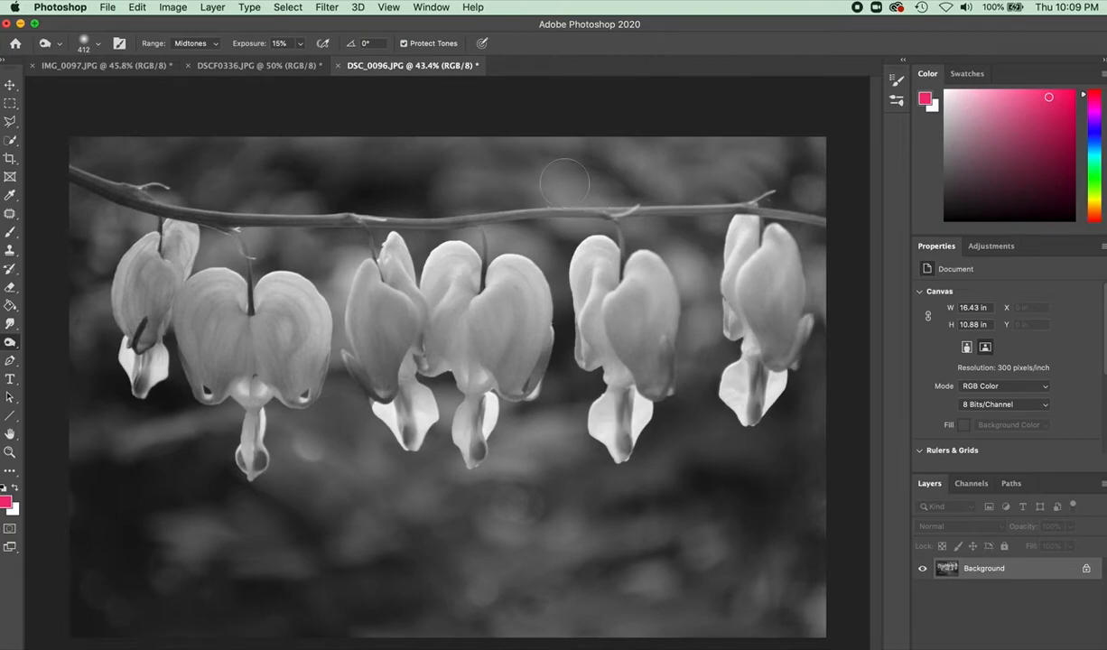
- Set the Burn tool's exposure to 49%, and check the tonal range options while keeping Midtones
left_click(299, 43)
left_click_drag(299, 61, 355, 62)
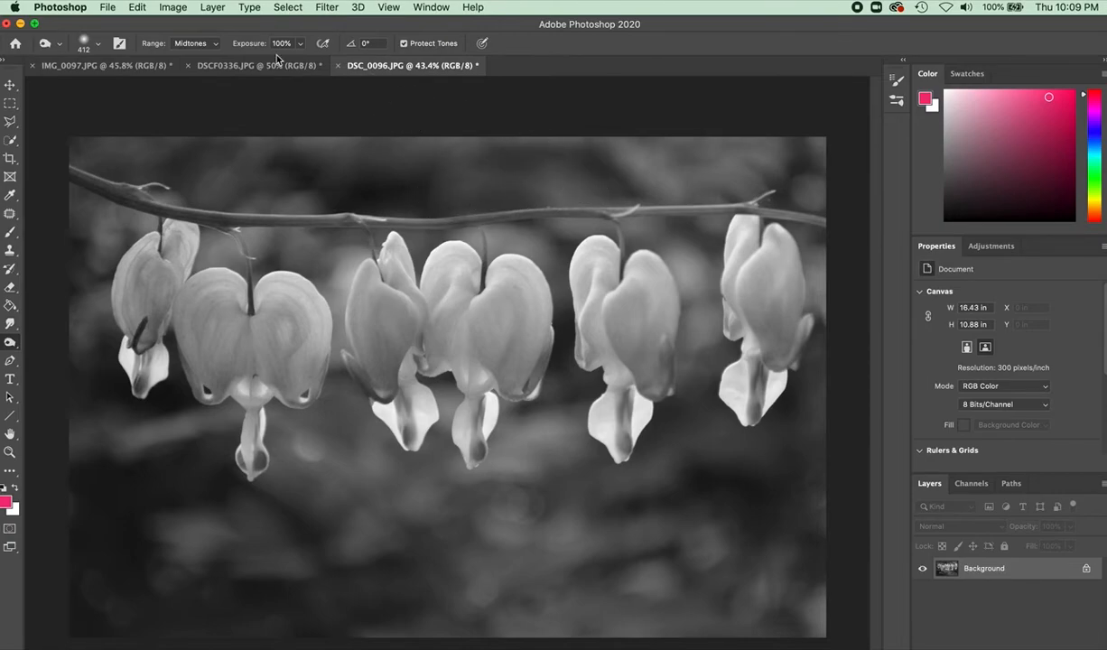
left_click(300, 43)
left_click_drag(254, 57, 268, 66)
left_click(197, 47)
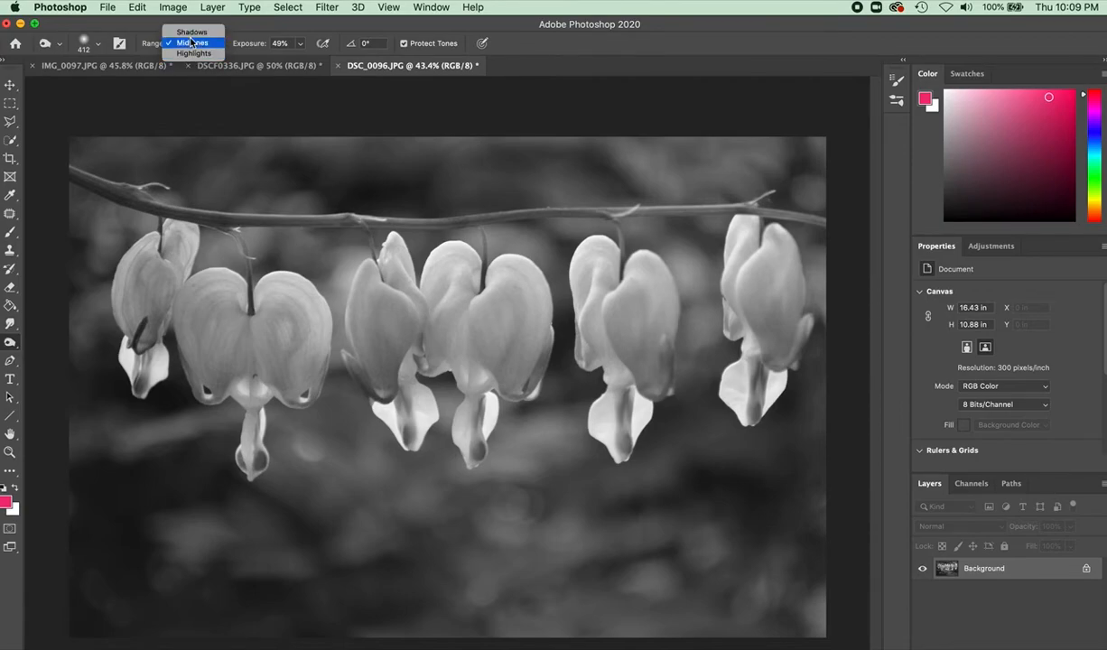
left_click(592, 48)
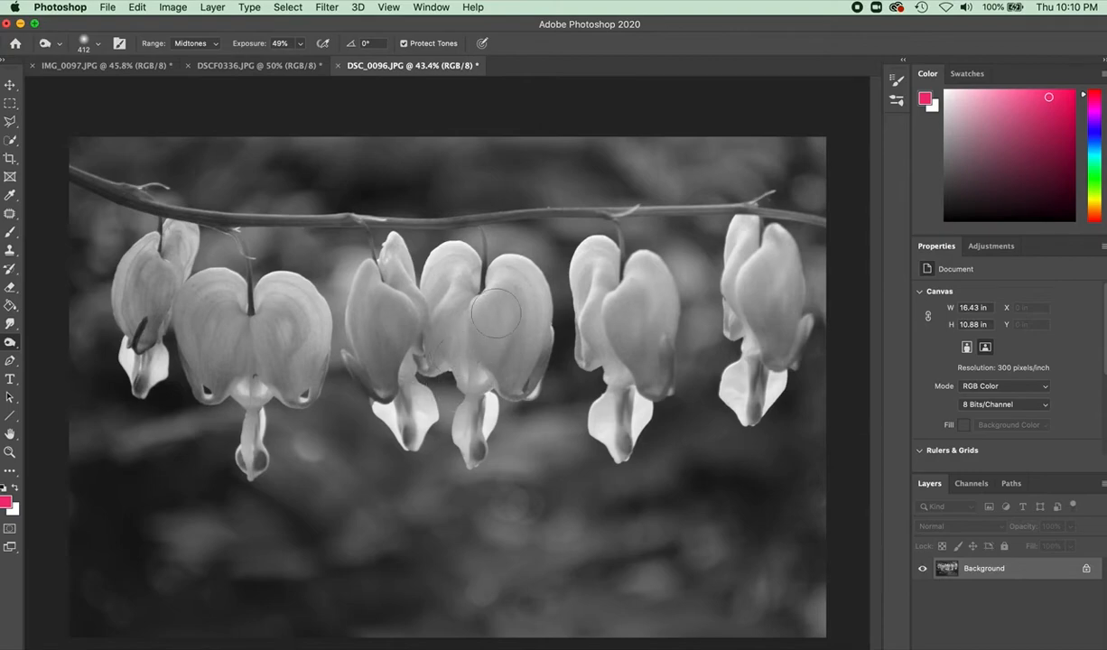
- Set the Burn tool's range to Shadows and enlarge its brush to 508 px
left_click(206, 43)
left_click(192, 33)
left_click(99, 44)
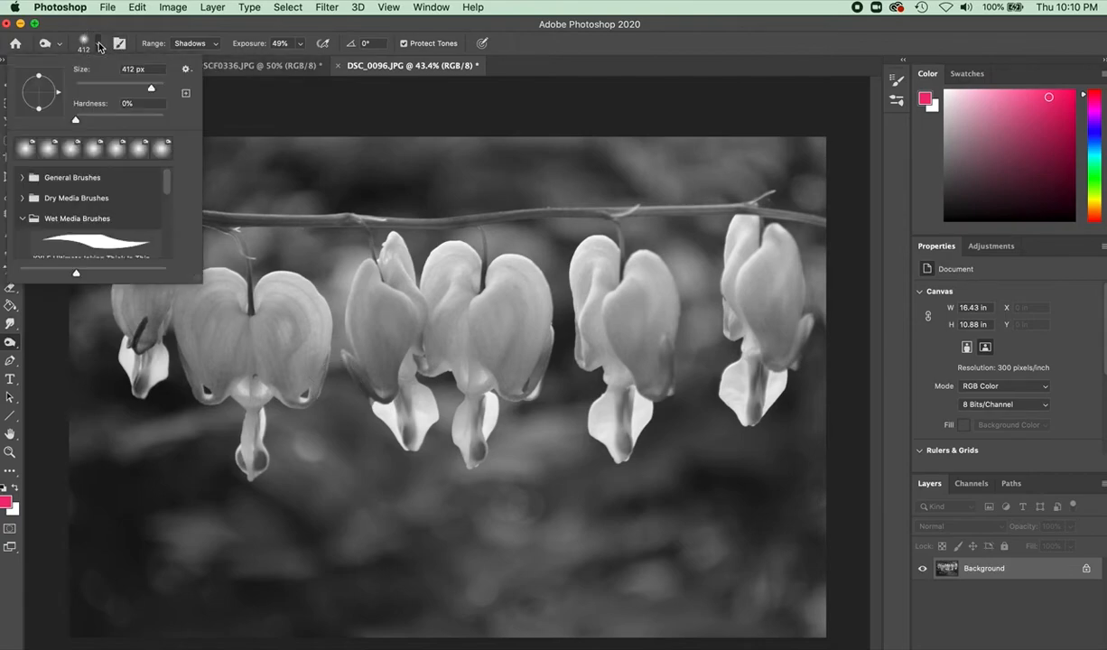
left_click_drag(152, 90, 157, 94)
left_click(449, 490)
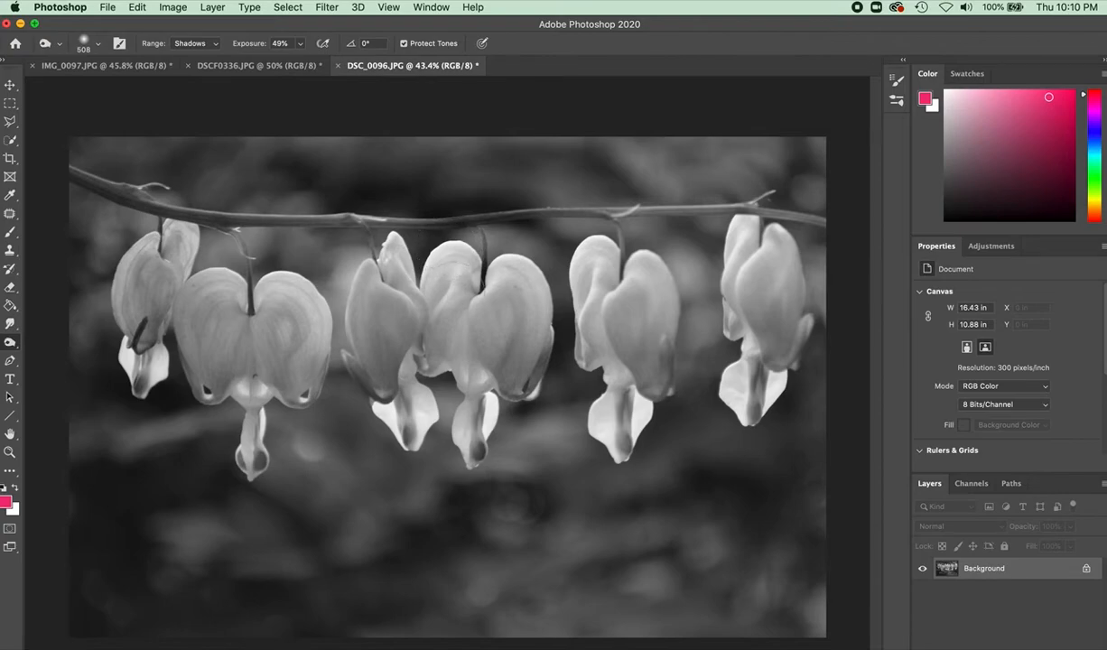
- Burn the shadows around the middle flowers and across the dark background above and below the branch
left_click_drag(437, 338, 447, 337)
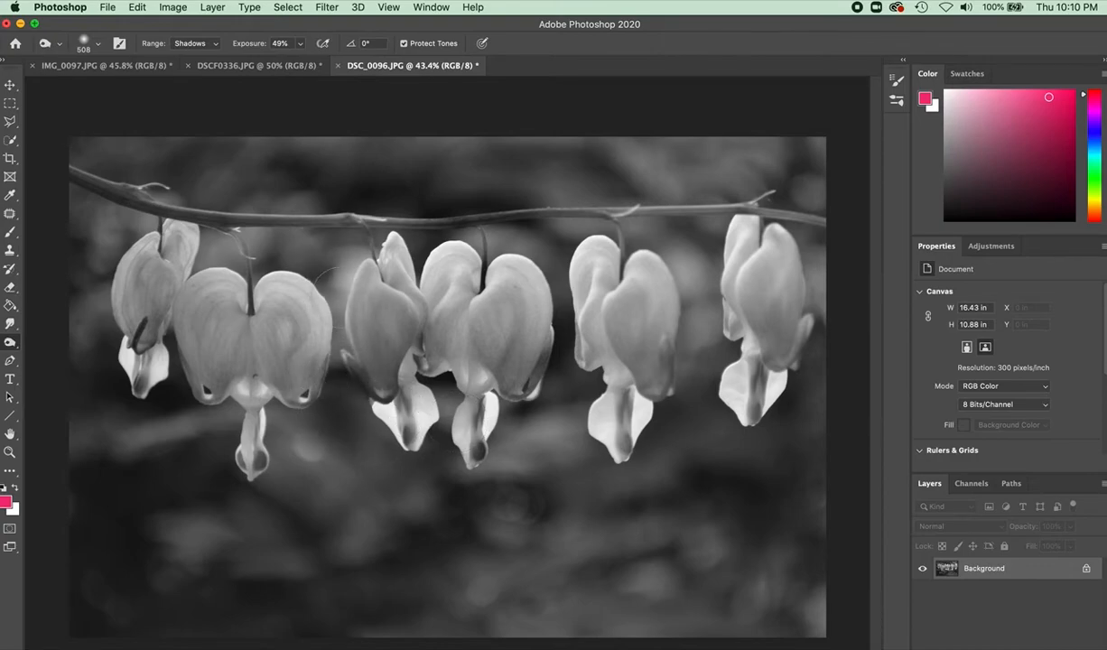
mouse_move(361, 215)
left_mouse_down()
mouse_move(501, 253)
mouse_move(513, 230)
mouse_move(791, 221)
mouse_move(715, 220)
mouse_move(777, 221)
mouse_move(754, 330)
mouse_move(722, 307)
mouse_move(727, 271)
mouse_move(737, 269)
mouse_move(736, 352)
mouse_move(736, 267)
mouse_move(713, 390)
mouse_move(768, 391)
mouse_move(740, 274)
mouse_move(722, 258)
mouse_move(791, 271)
mouse_move(589, 341)
mouse_move(672, 388)
mouse_move(592, 288)
mouse_move(647, 379)
mouse_move(603, 512)
mouse_move(593, 269)
mouse_move(574, 445)
mouse_move(420, 343)
mouse_move(519, 361)
left_mouse_up()
mouse_move(415, 339)
left_mouse_down()
mouse_move(389, 379)
mouse_move(410, 473)
left_mouse_up()
mouse_move(312, 387)
left_mouse_down()
mouse_move(257, 417)
mouse_move(264, 377)
mouse_move(244, 398)
mouse_move(259, 434)
mouse_move(248, 489)
mouse_move(127, 261)
mouse_move(139, 247)
mouse_move(117, 404)
mouse_move(154, 343)
mouse_move(151, 177)
mouse_move(91, 165)
mouse_move(206, 159)
mouse_move(322, 175)
mouse_move(397, 164)
mouse_move(803, 165)
left_mouse_up()
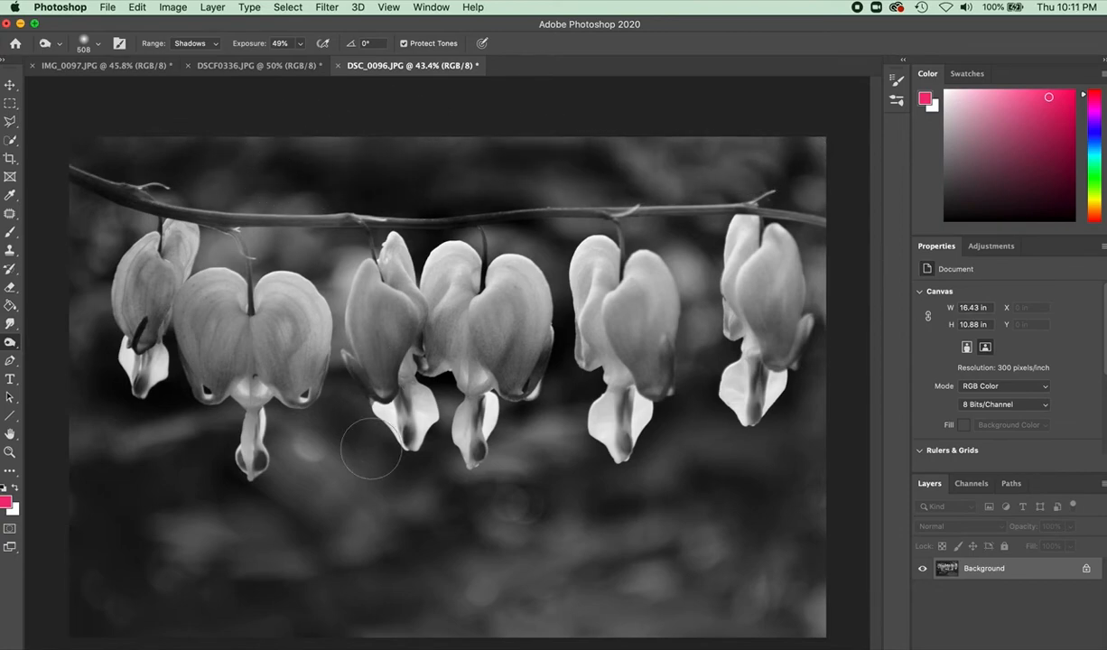
mouse_move(353, 549)
left_mouse_down()
mouse_move(828, 546)
mouse_move(613, 630)
mouse_move(633, 624)
mouse_move(314, 601)
left_mouse_up()
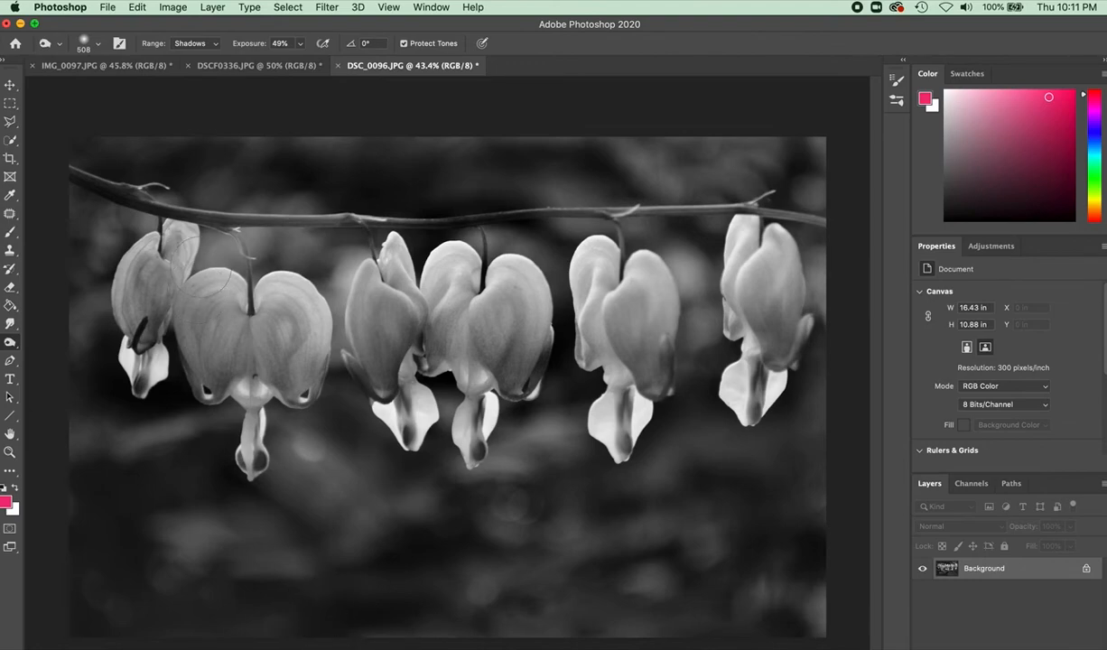
- Set the Burn tool's range to Highlights and darken the bright parts of the flowers in the middle
left_click(214, 47)
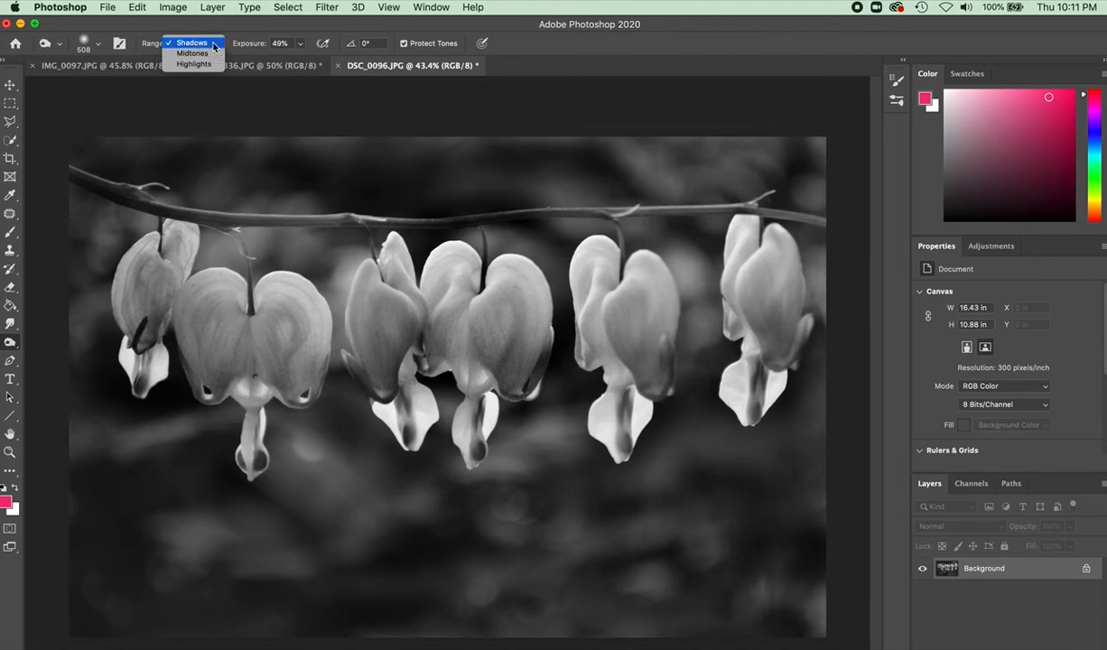
left_click(209, 64)
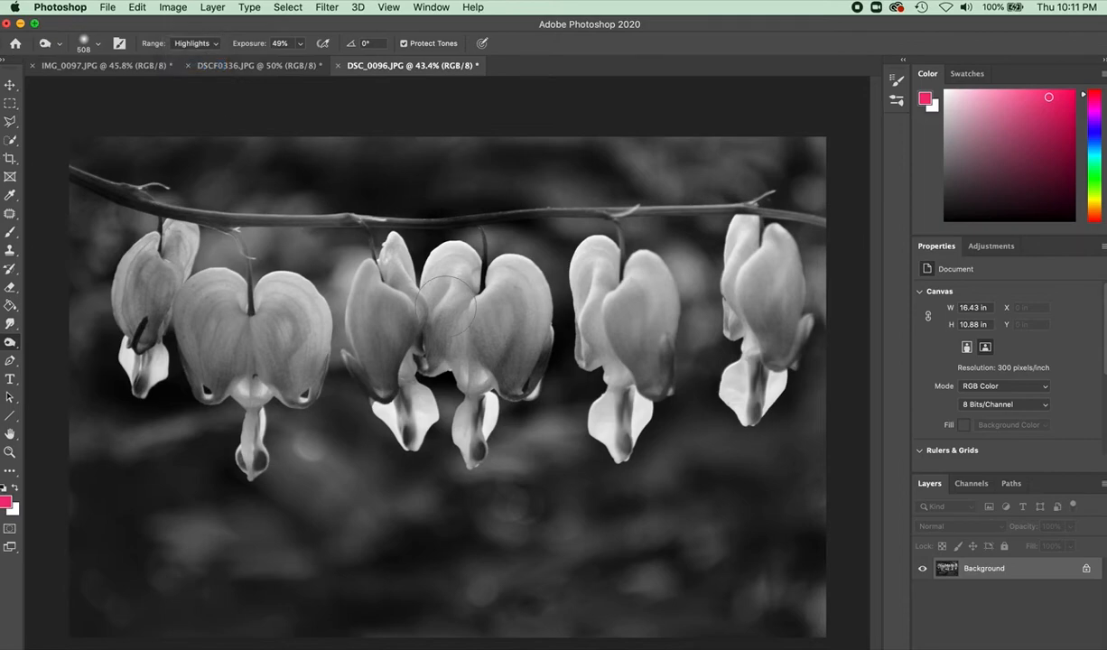
mouse_move(441, 325)
left_mouse_down()
mouse_move(504, 293)
mouse_move(426, 271)
mouse_move(450, 293)
mouse_move(578, 253)
mouse_move(596, 307)
mouse_move(591, 429)
mouse_move(614, 397)
mouse_move(622, 235)
left_mouse_up()
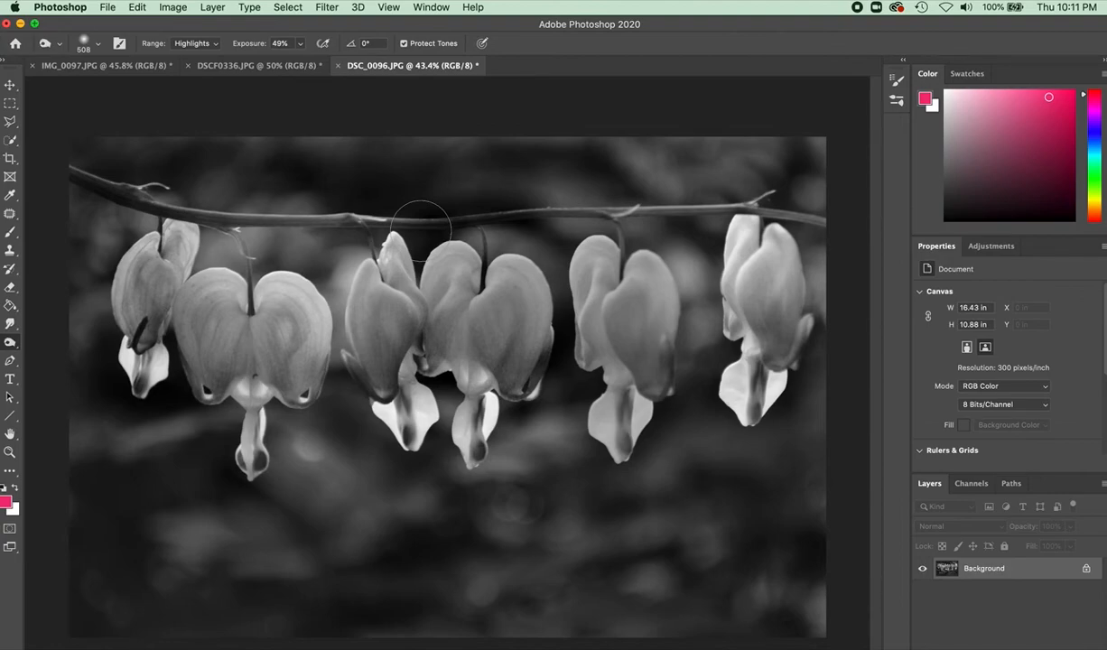
- Open the photo's edit history and step back to the Burn Tool state before the last two strokes
left_click(138, 9)
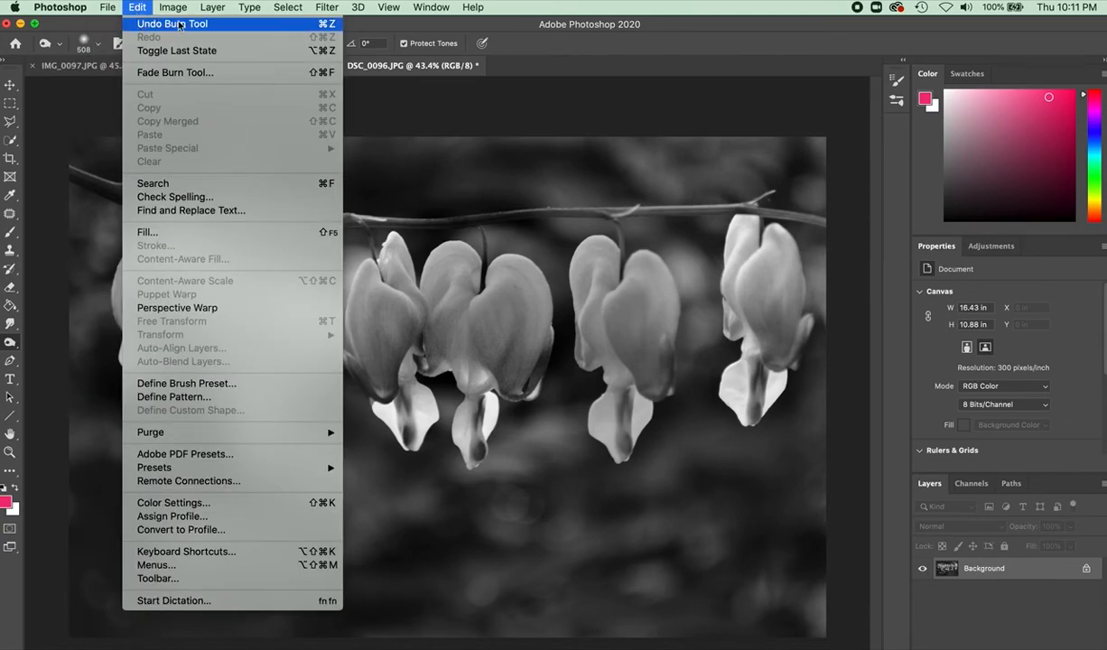
mouse_move(313, 11)
mouse_move(137, 9)
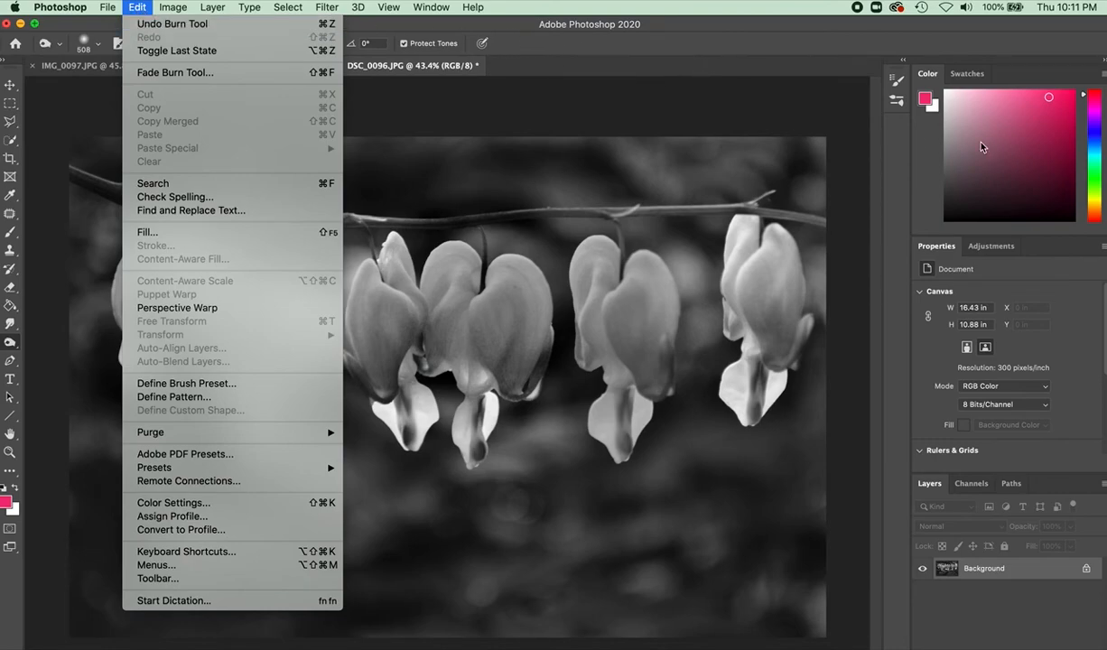
mouse_move(434, 7)
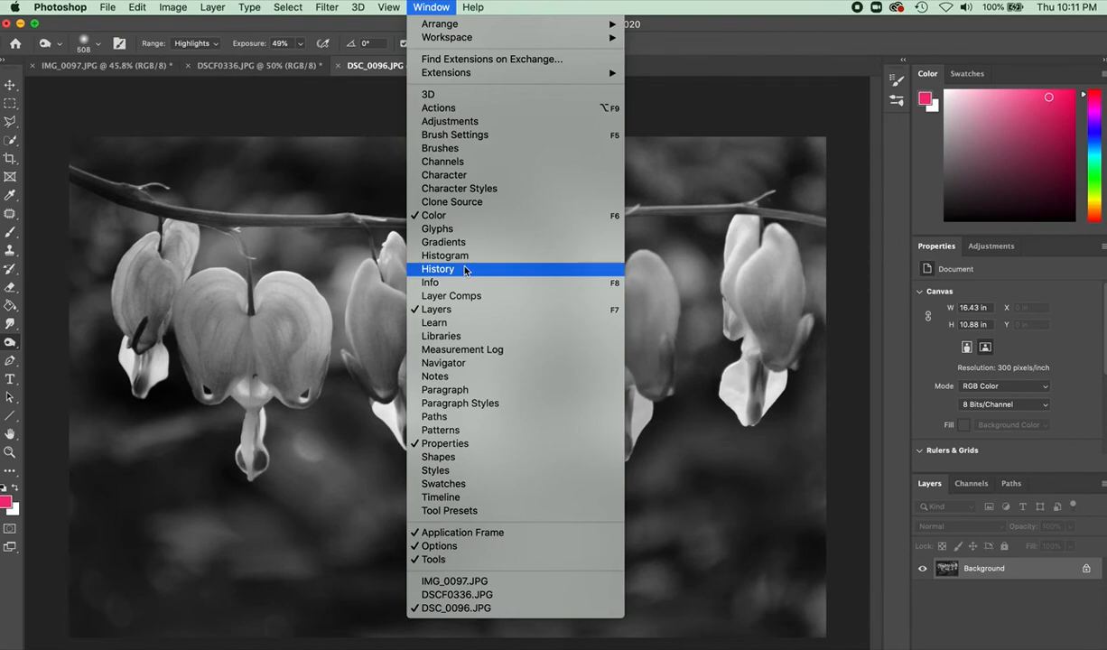
left_click(434, 268)
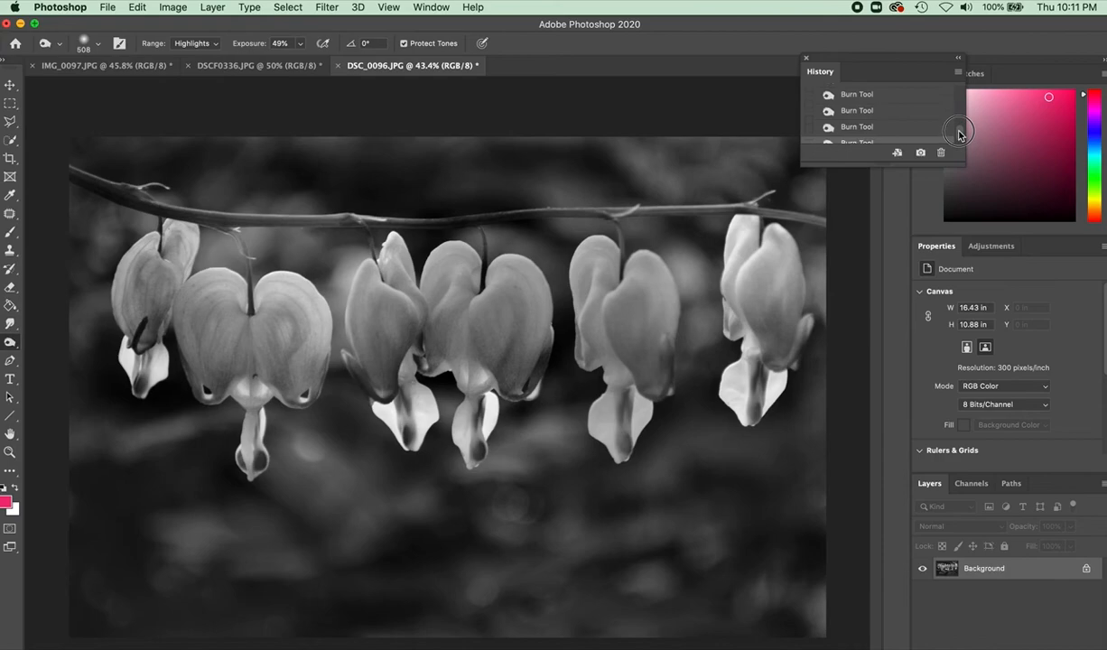
left_click(862, 115)
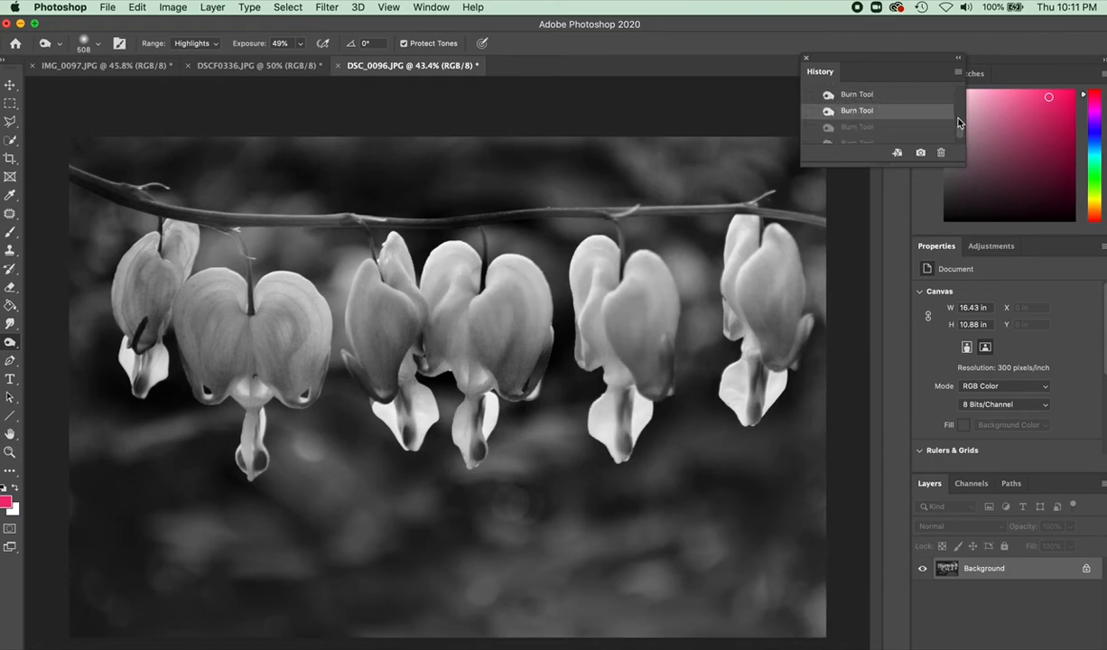
- Compare with the colour photo's Open state in the history, return to the Burn Tool state before the last two strokes, and move the History panel aside
left_click_drag(961, 123, 962, 93)
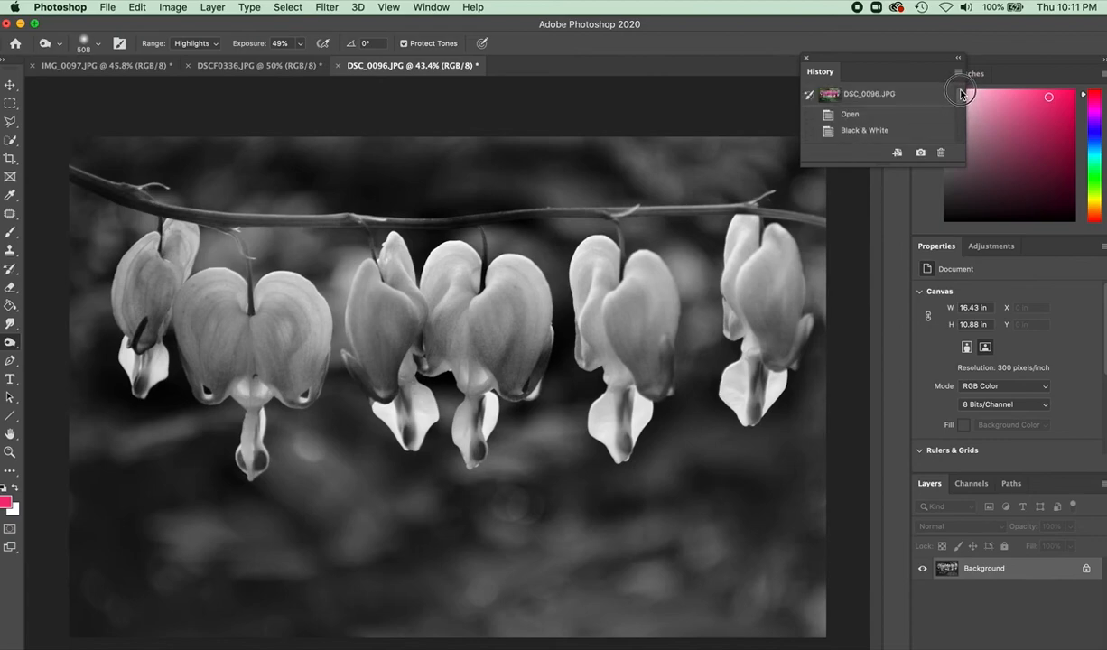
left_click(850, 94)
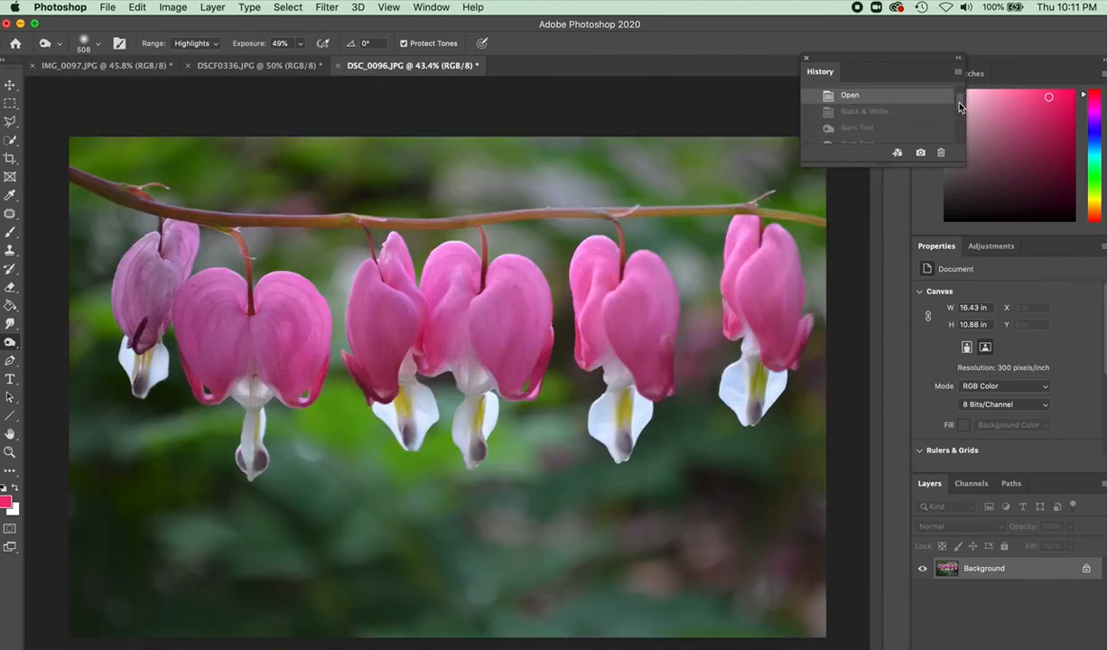
left_click_drag(961, 104, 950, 159)
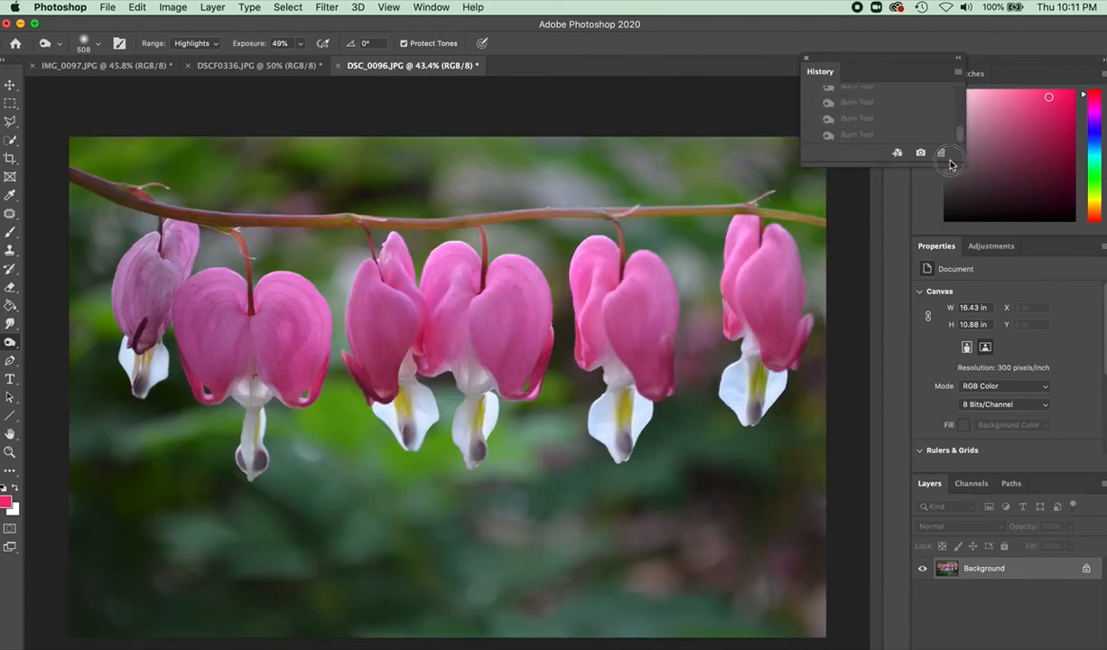
left_click(868, 106)
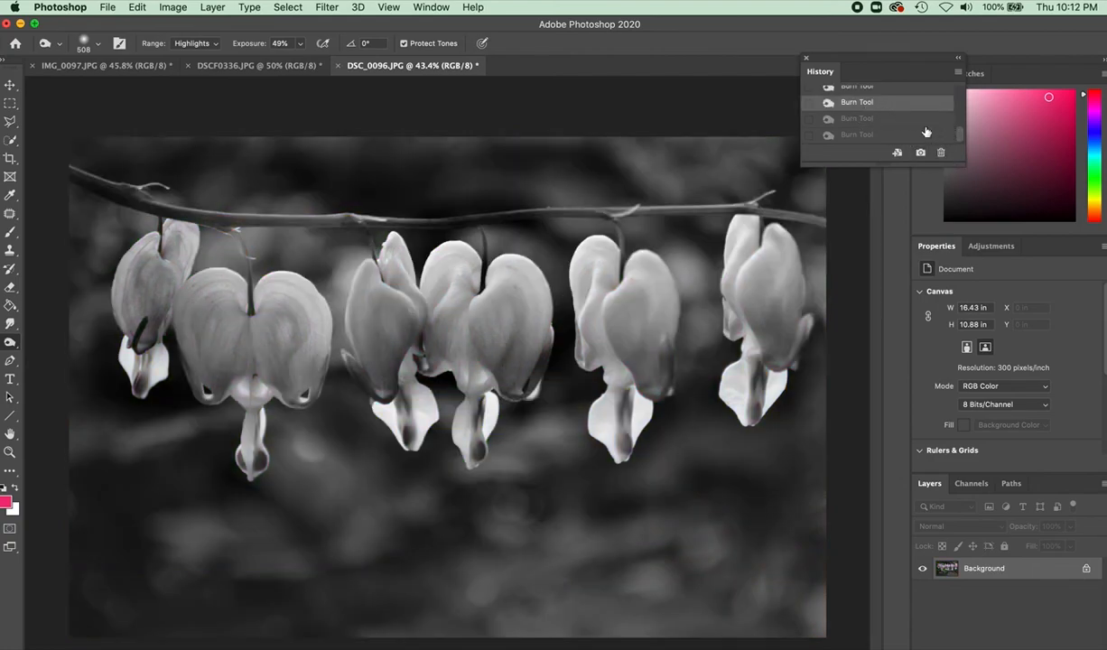
left_click_drag(856, 60, 917, 61)
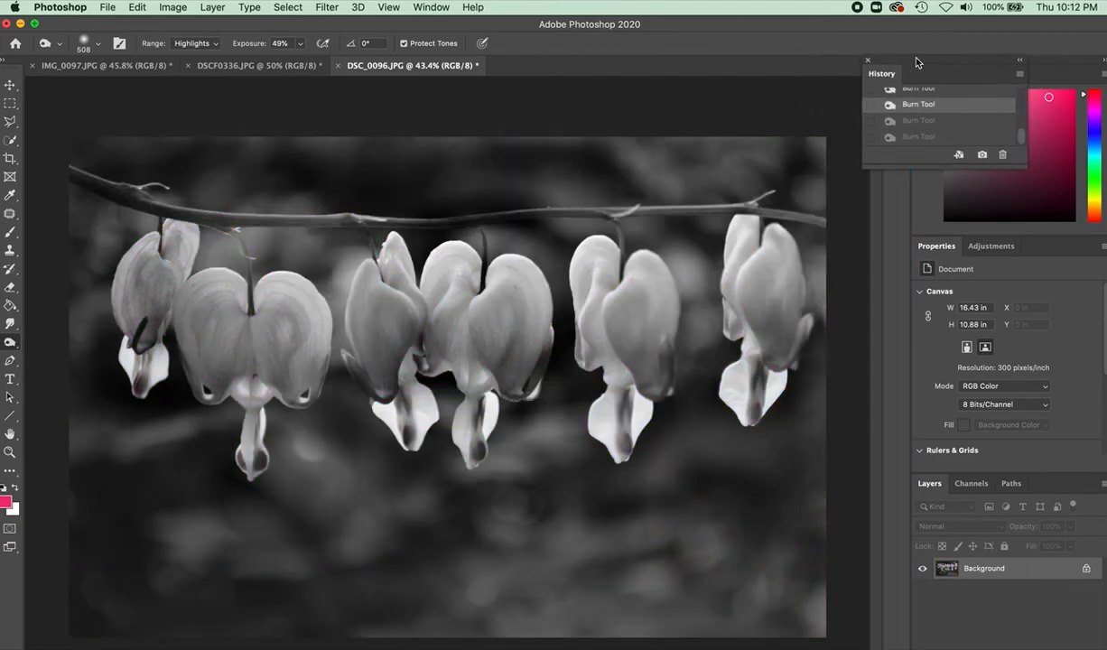